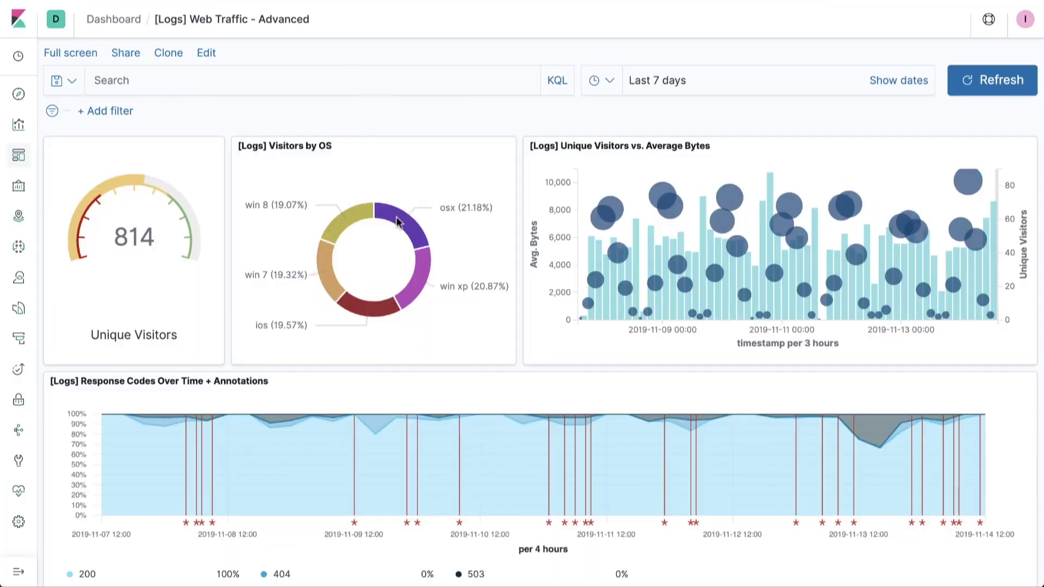
- Filter the Web Traffic dashboard to machine.os.keyword: osx using the Visitors by OS donut
click(396, 217)
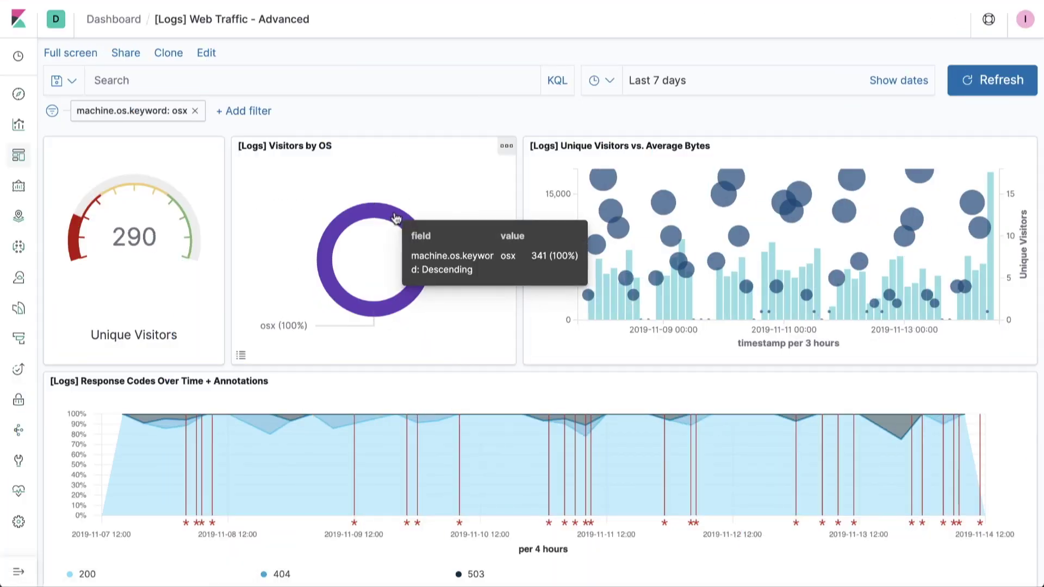
- Put the dashboard in edit mode and add a new Lens visualization panel
click(207, 52)
click(139, 52)
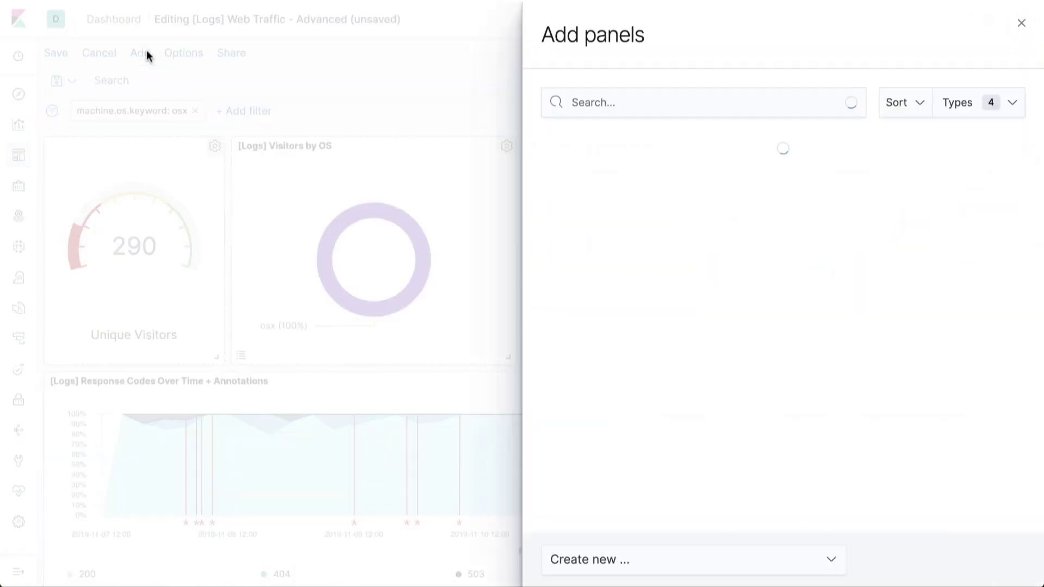
click(784, 561)
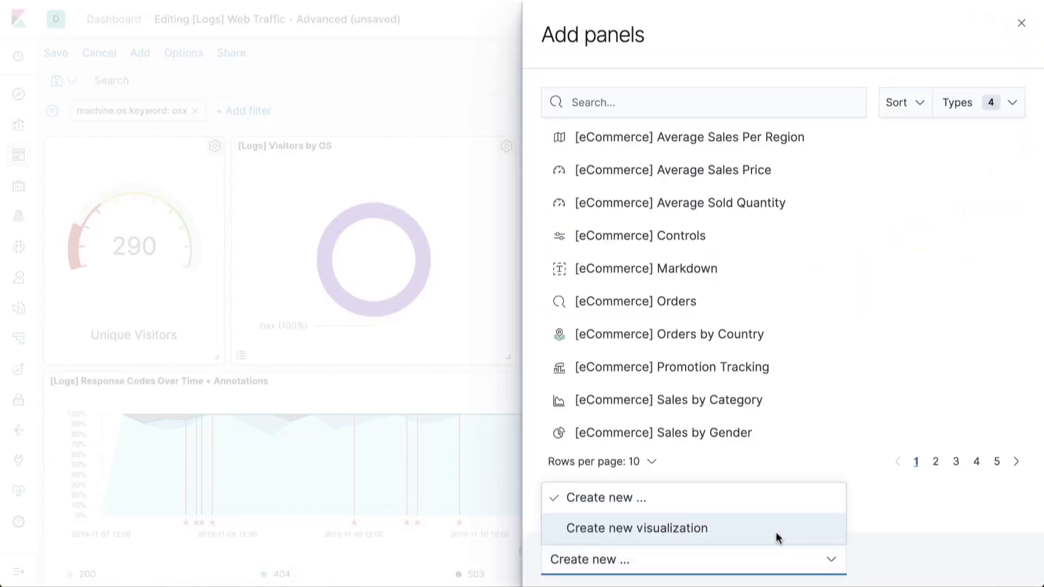
click(778, 530)
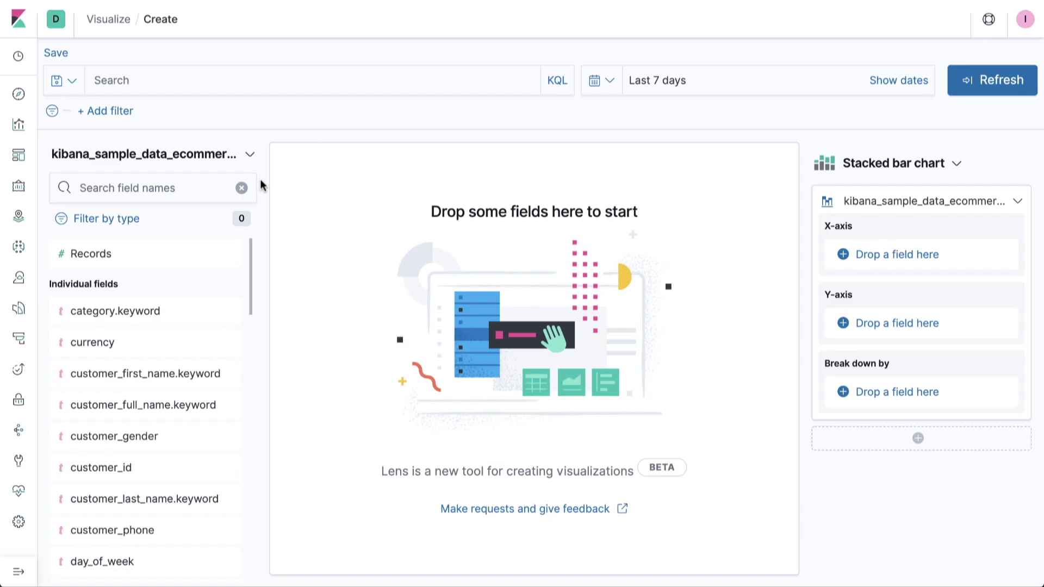
- Switch the Lens data source from kibana_sample_data_ecommerce to kibana_sample_data_logs
click(246, 154)
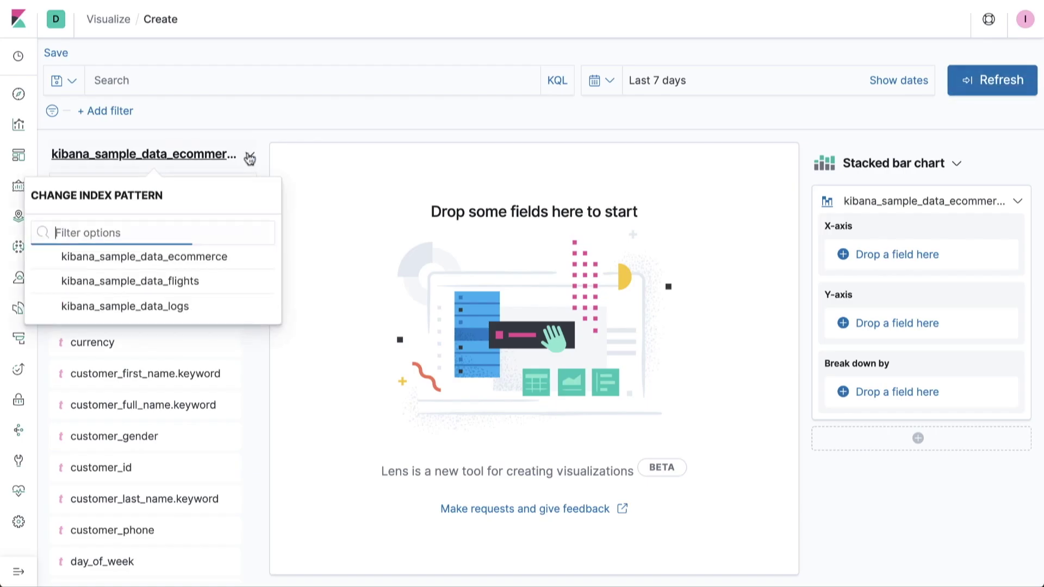
click(154, 308)
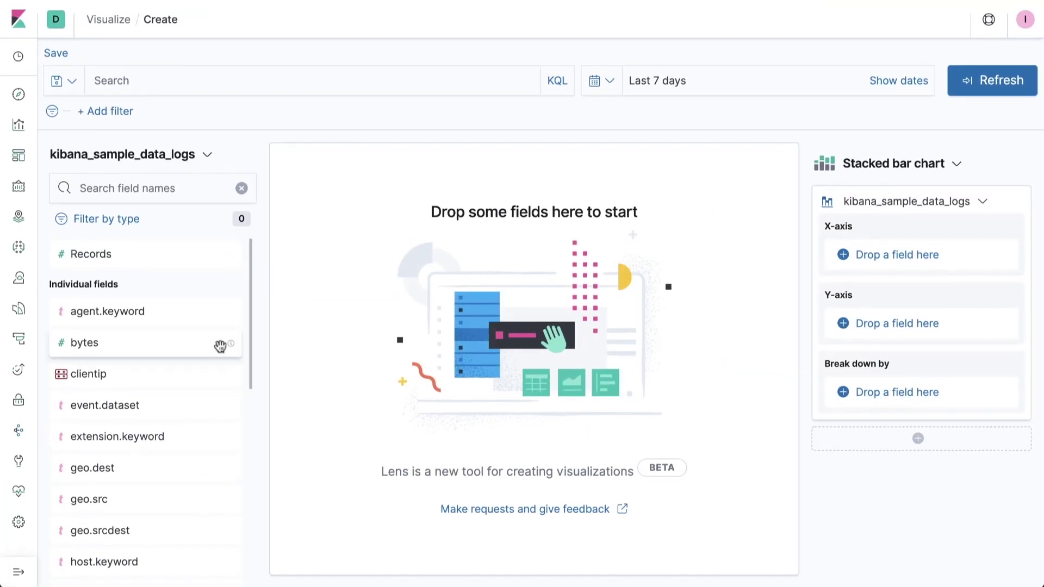
scroll(217, 380, down, 3)
scroll(220, 387, down, 3)
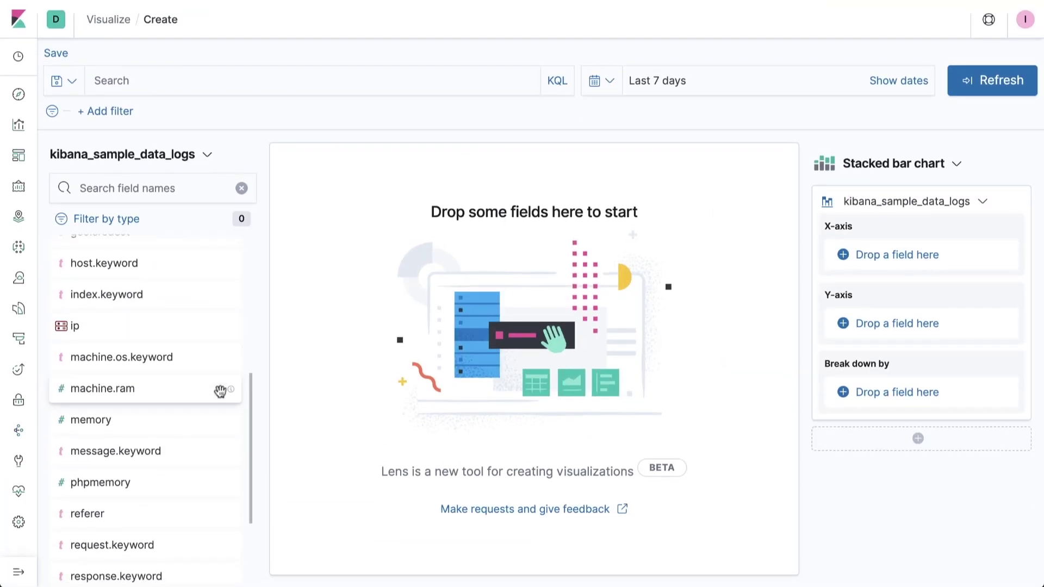
scroll(217, 390, up, 5)
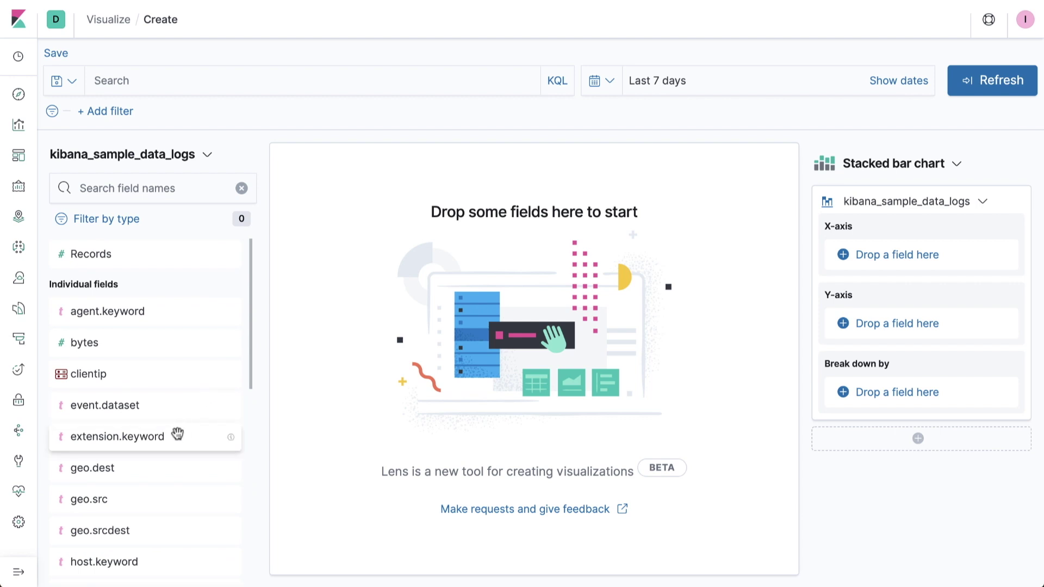
click(174, 437)
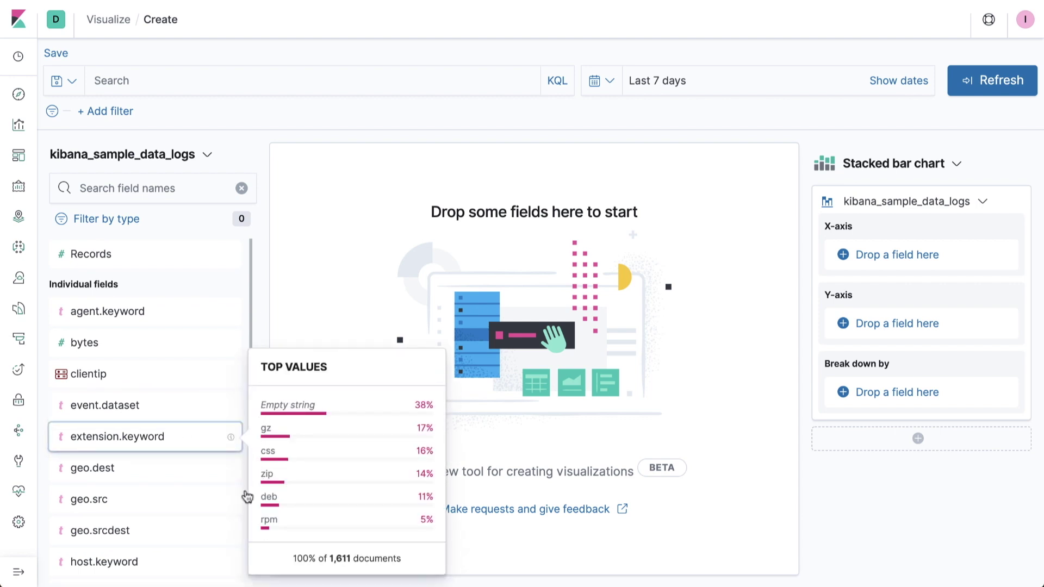
click(189, 445)
scroll(185, 441, down, 5)
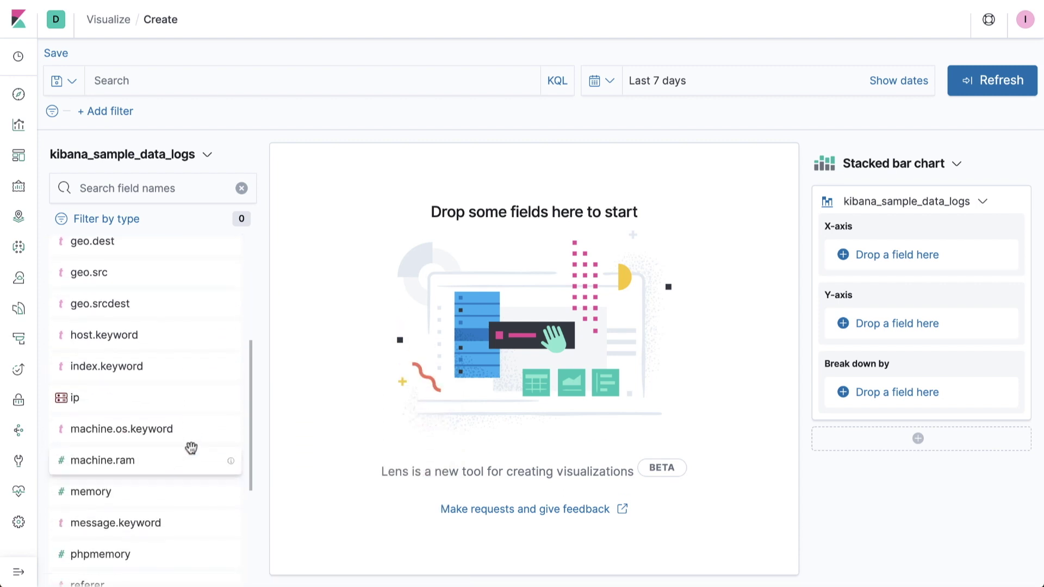
click(176, 429)
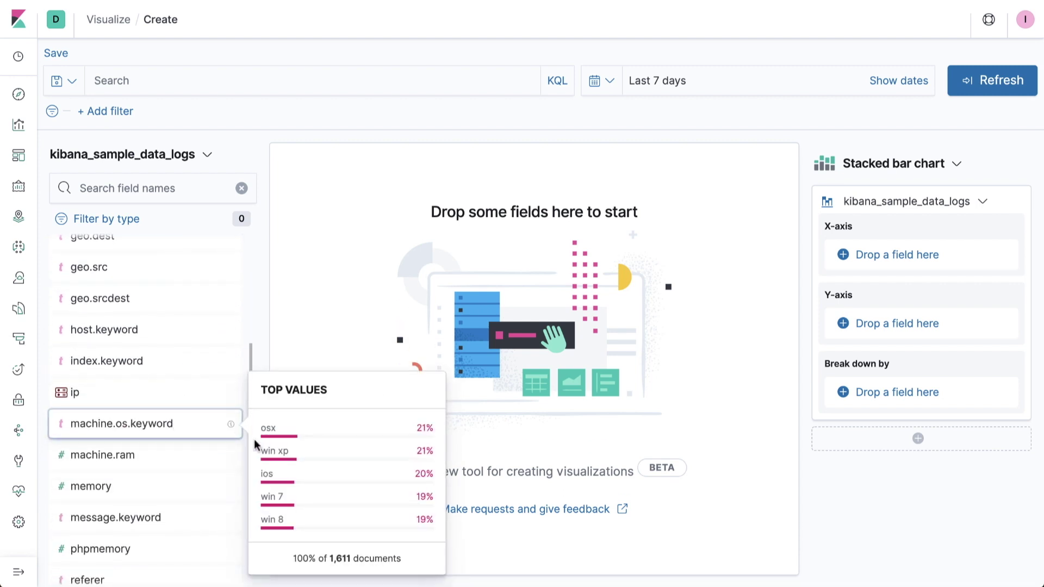
click(205, 423)
scroll(221, 418, up, 5)
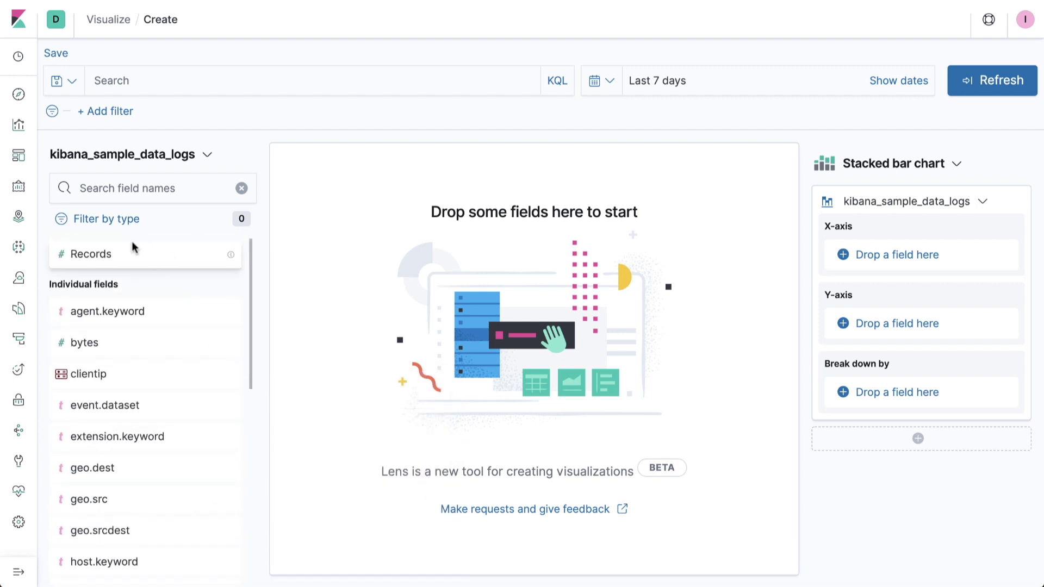
click(112, 228)
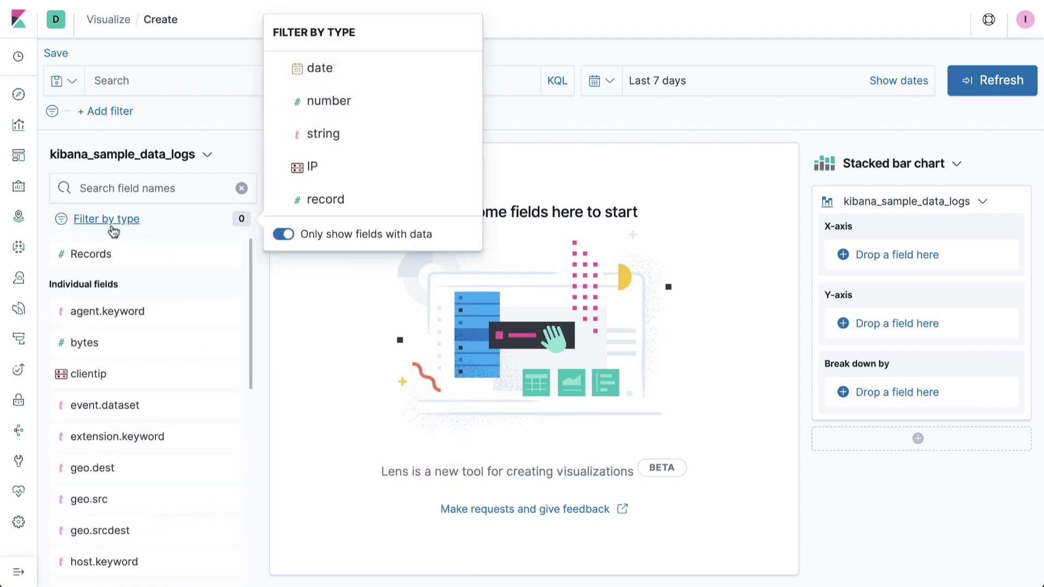
click(112, 231)
click(116, 186)
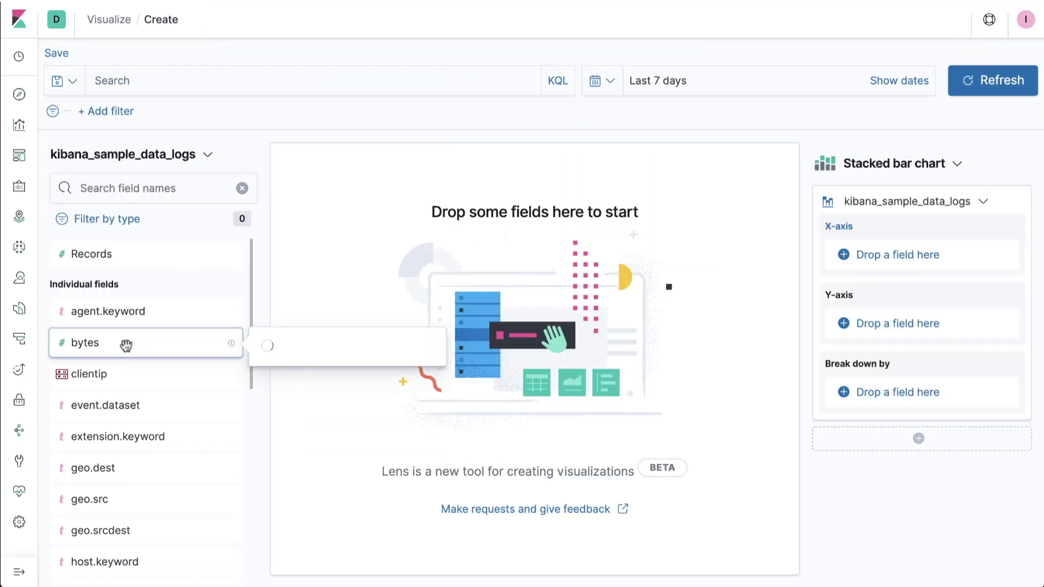
click(126, 344)
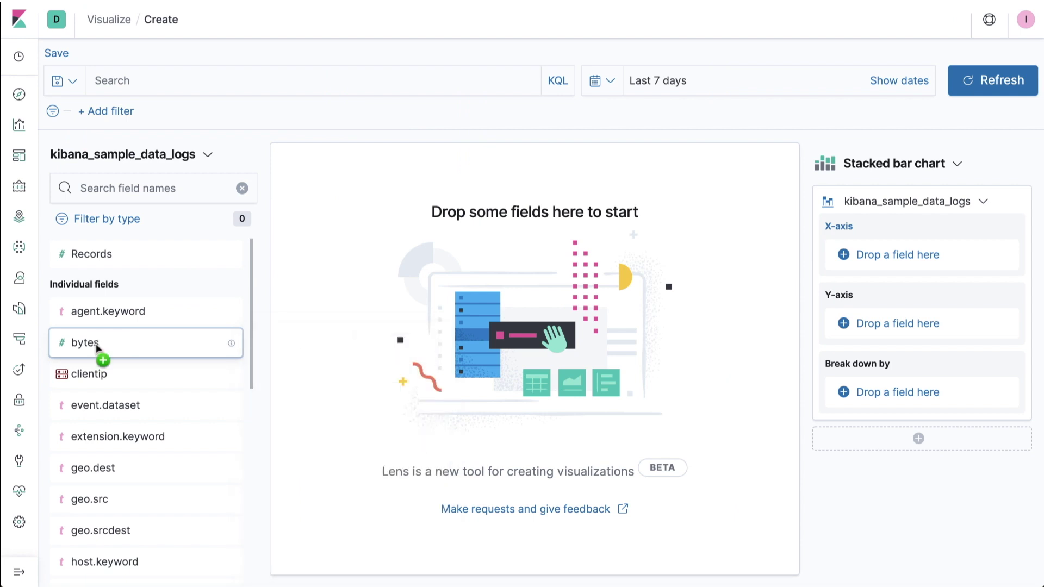
- Chart the bytes field as Average of bytes over timestamp per 3 hours
drag(97, 346, 533, 230)
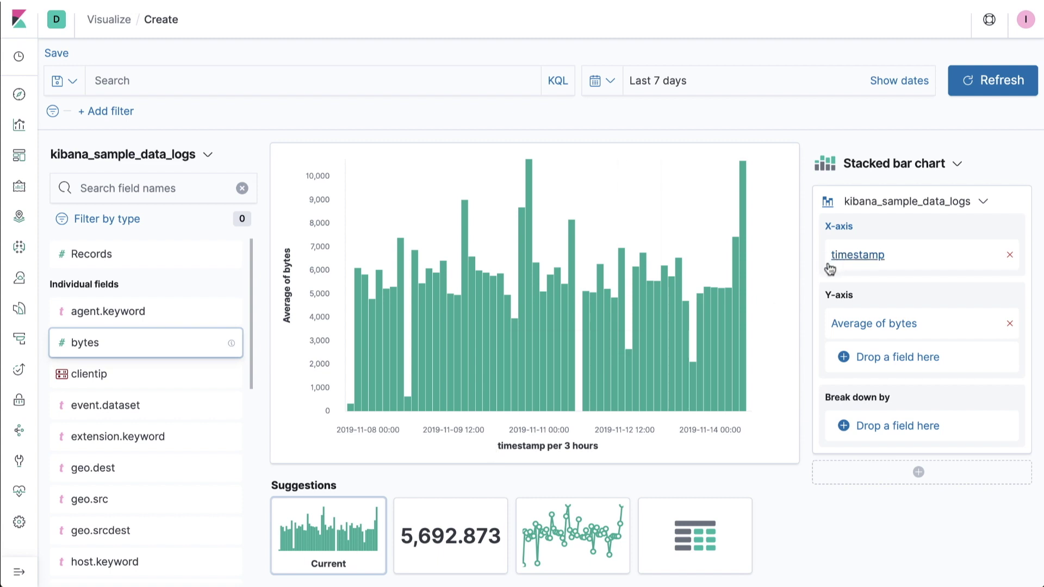
click(125, 187)
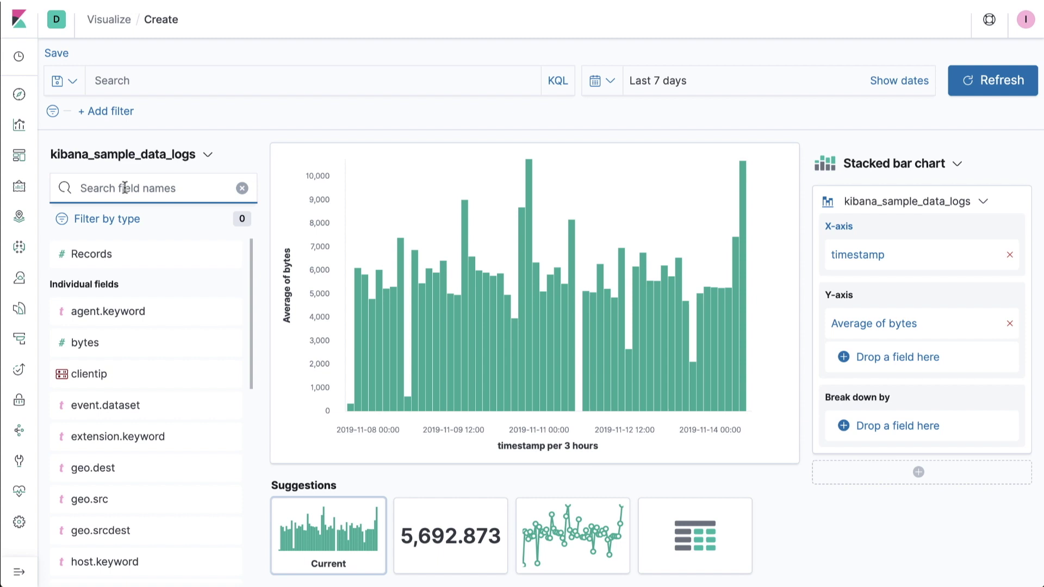
text(time)
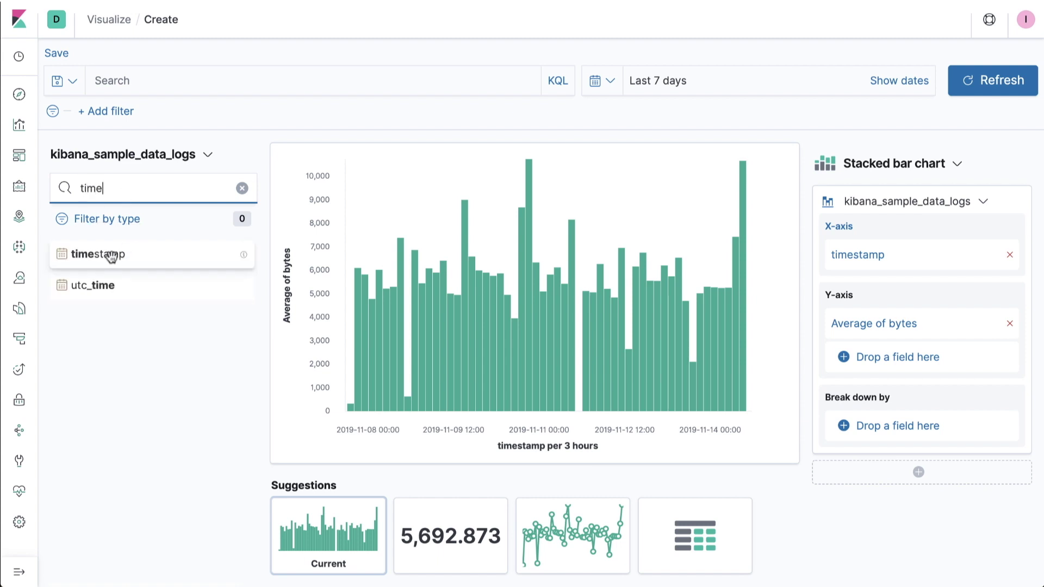
click(112, 257)
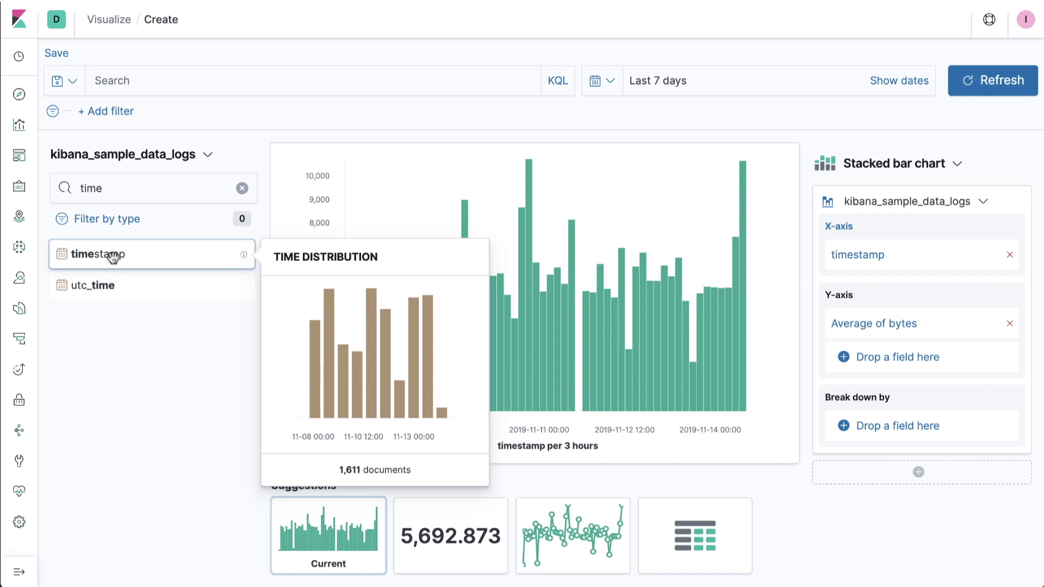
click(112, 257)
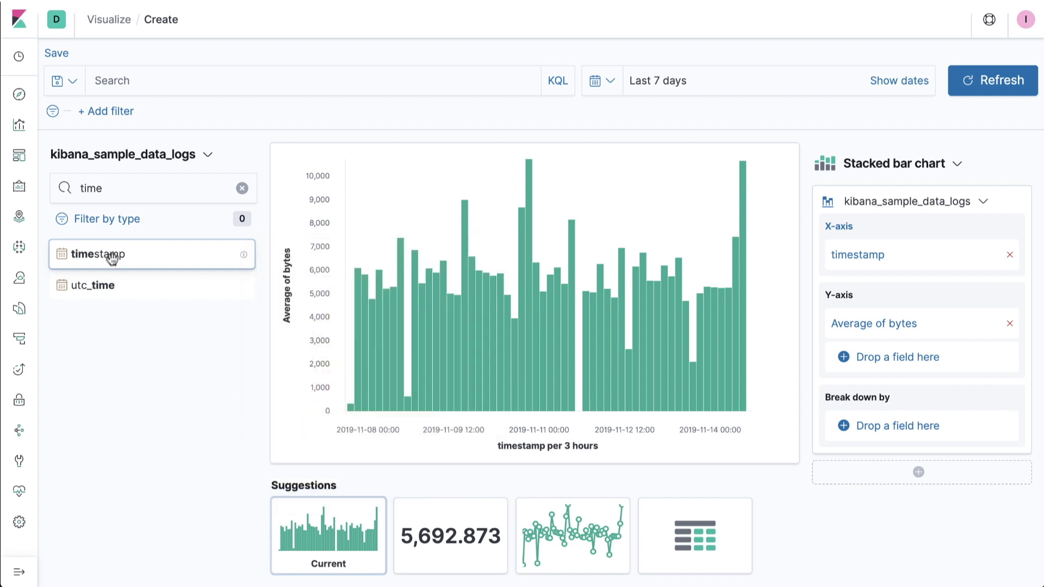
click(599, 84)
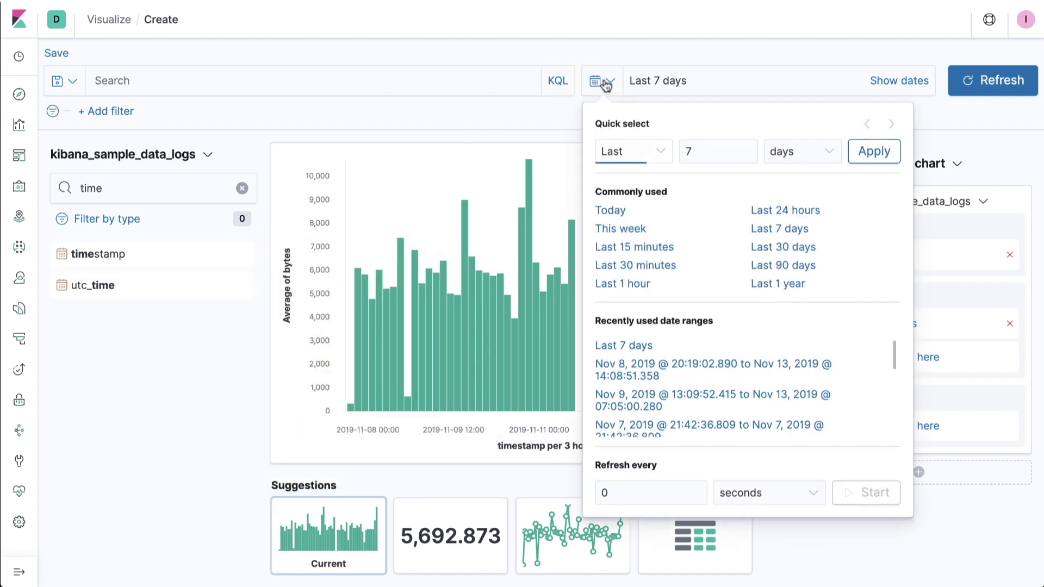
click(768, 212)
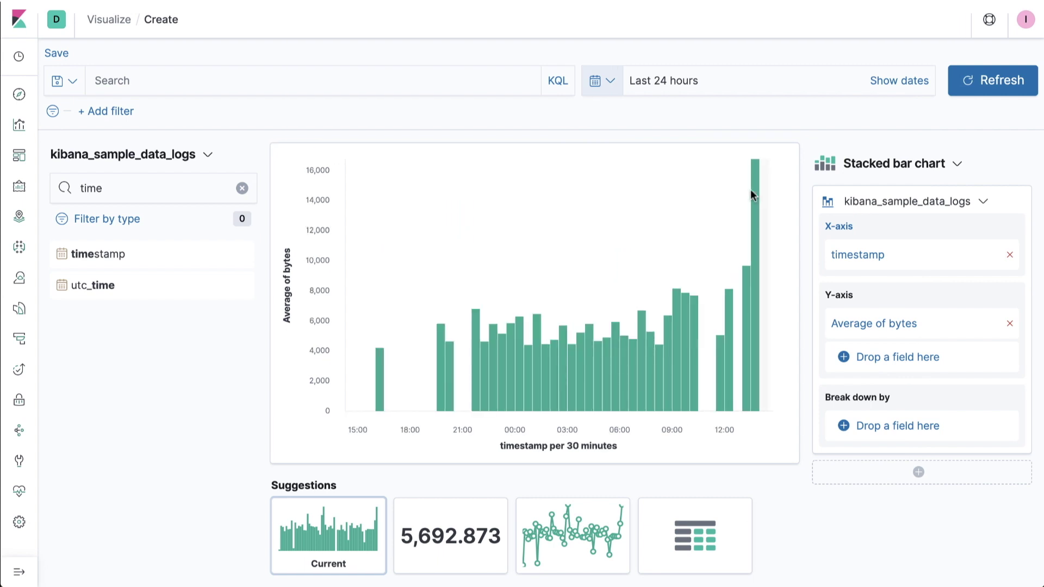
click(611, 81)
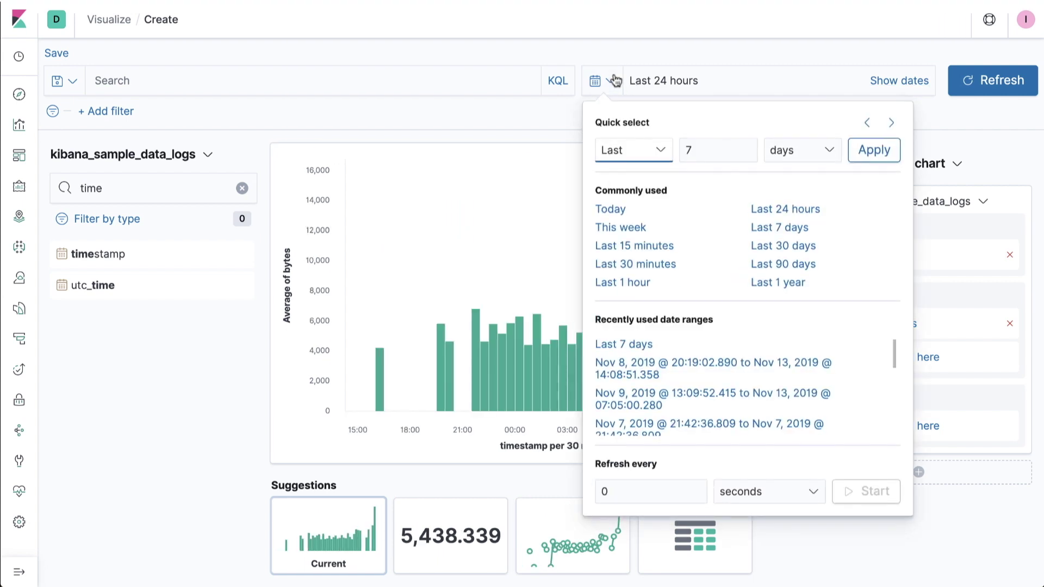
click(773, 247)
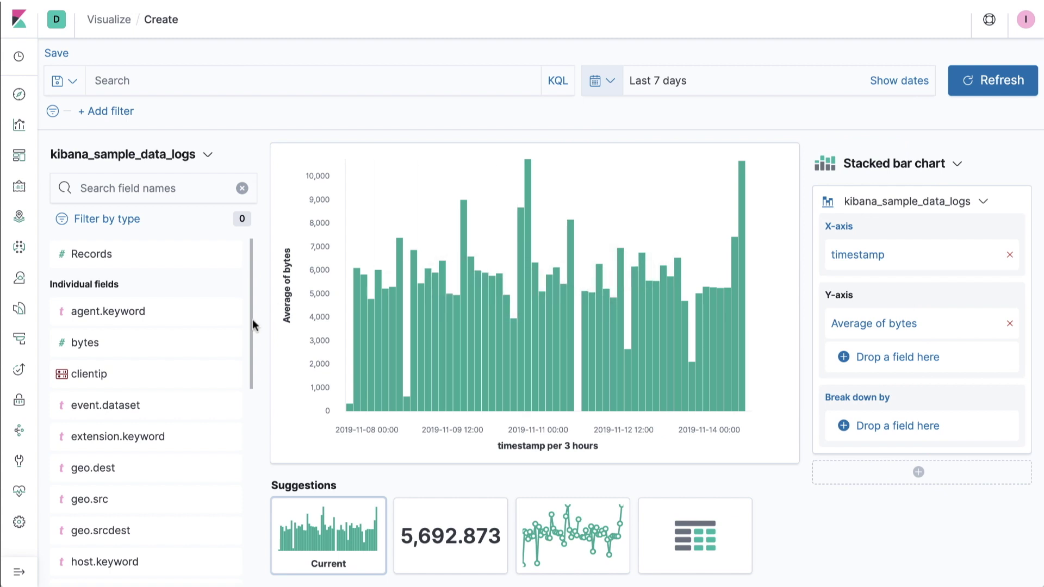
- Stack the bars by top values of extension.keyword, showing zip, rpm and deb
click(151, 437)
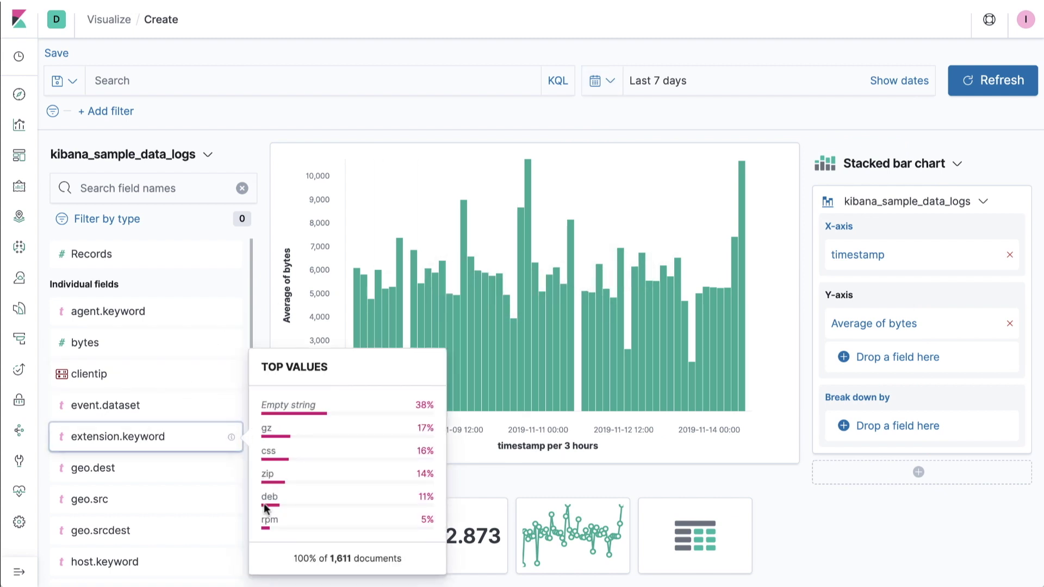
click(155, 436)
drag(151, 434, 477, 333)
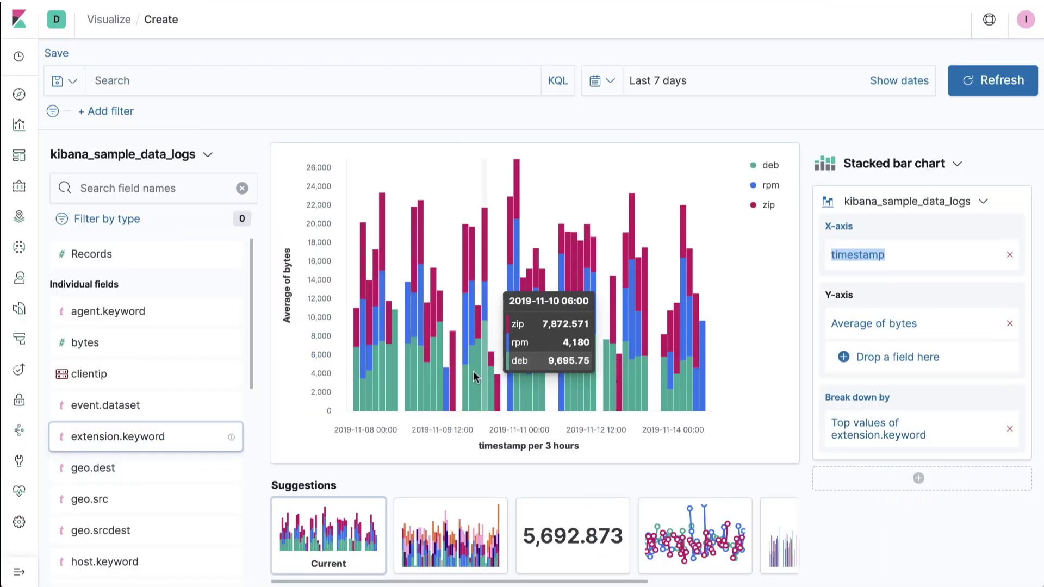
- Replace bytes with Average of machine.ram, then preview the Metric, Line and table suggestions
scroll(186, 402, down, 5)
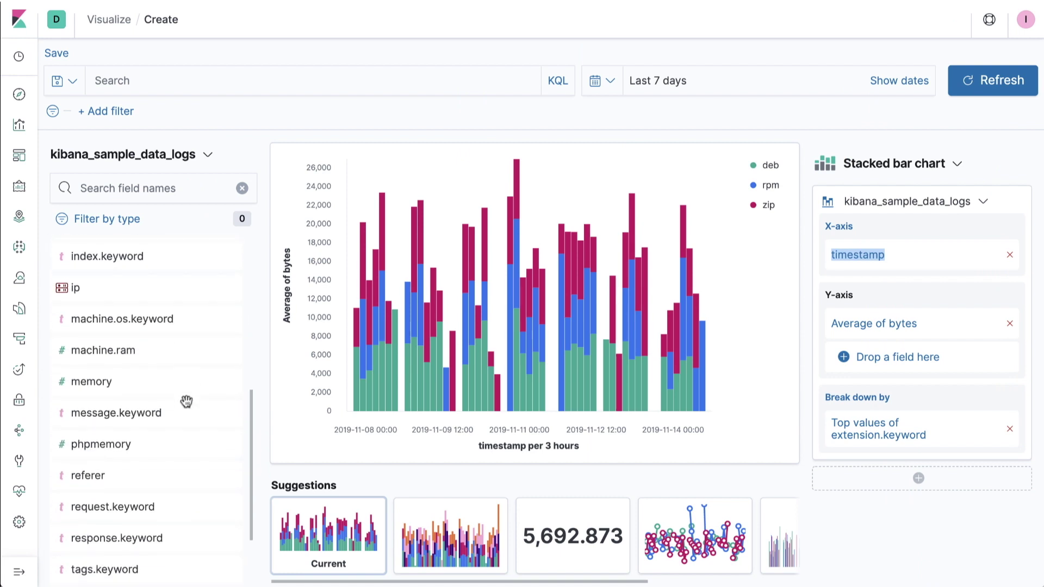
drag(94, 354, 881, 329)
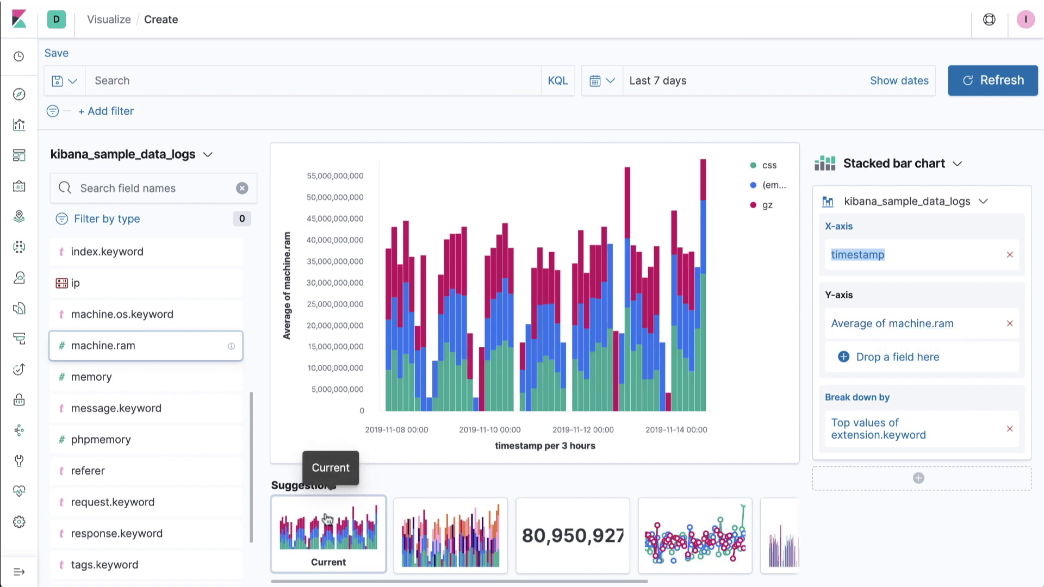
click(555, 515)
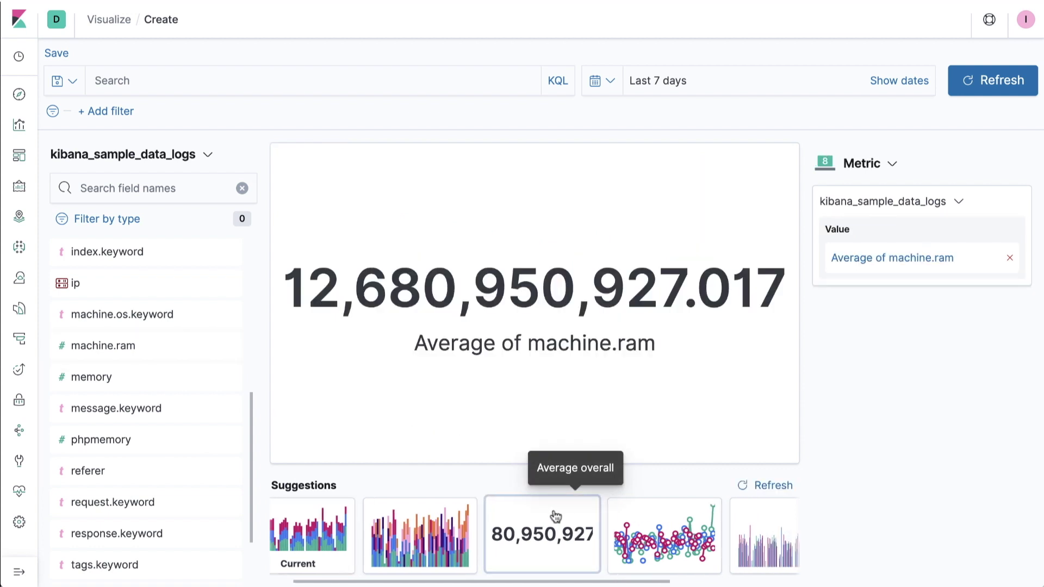
click(555, 515)
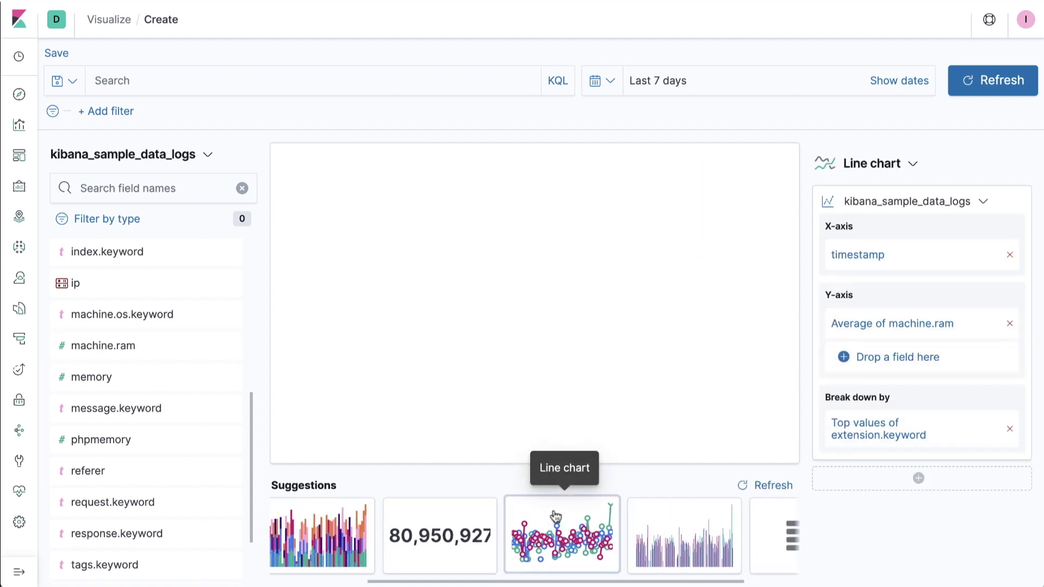
click(777, 523)
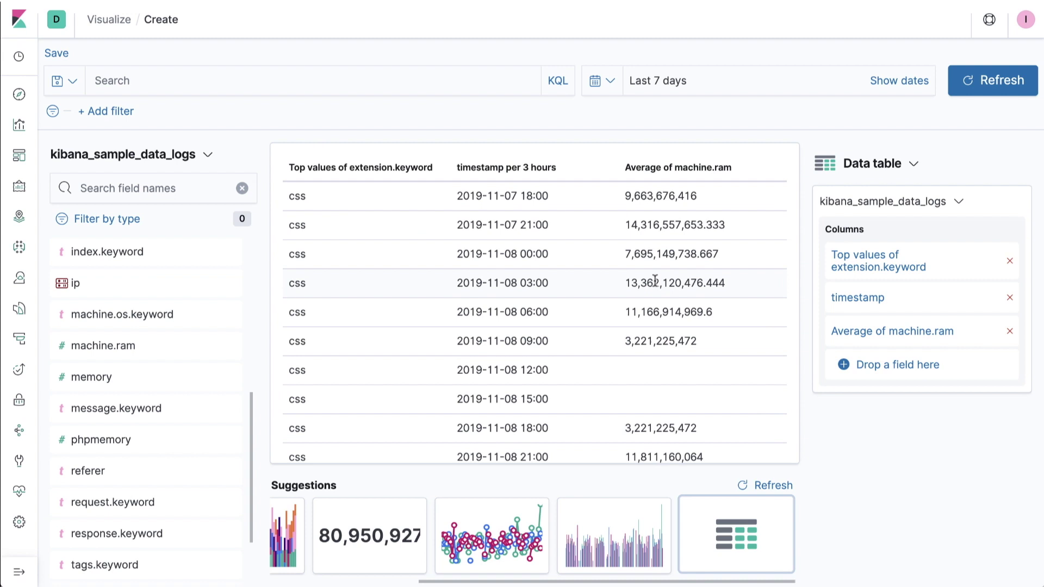
- Remove the timestamp column from the Lens data table
scroll(657, 286, down, 5)
scroll(657, 287, down, 4)
scroll(658, 287, up, 9)
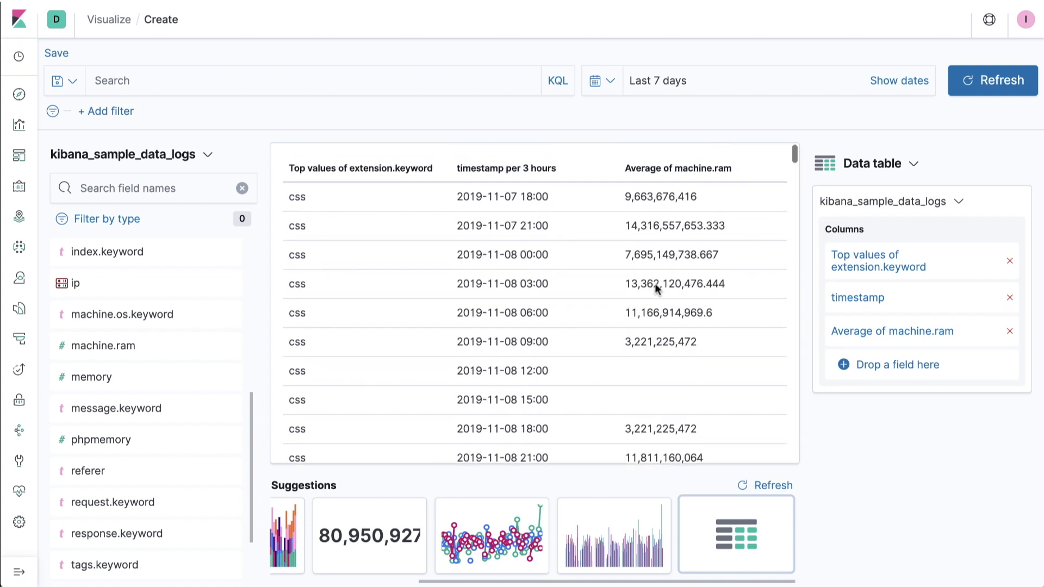
click(1010, 298)
- Add top values of geo.dest, index.keyword and tags.keyword as table columns
scroll(210, 294, up, 6)
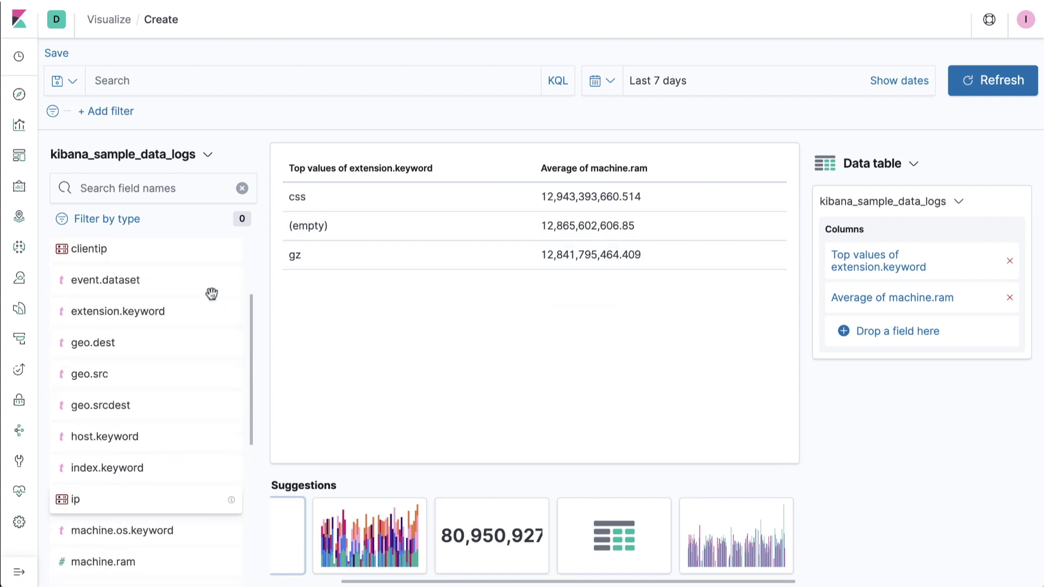
drag(129, 468, 843, 345)
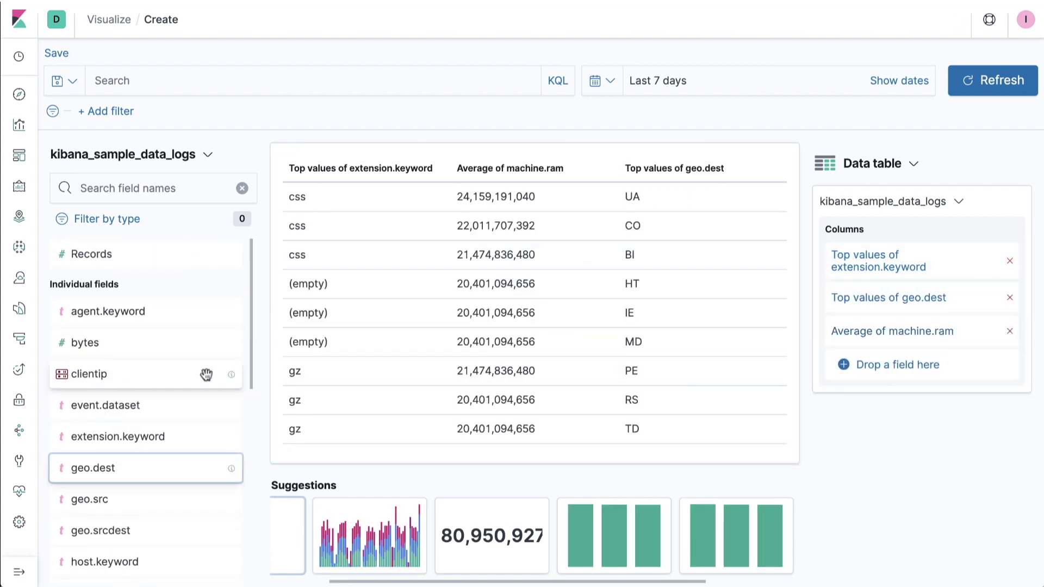
scroll(170, 369, down, 4)
drag(137, 377, 927, 369)
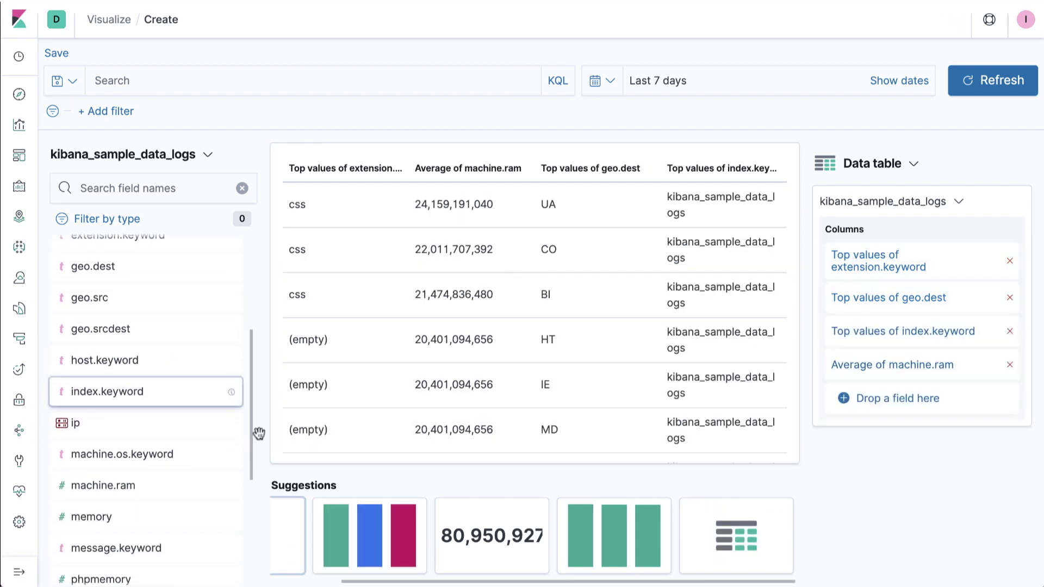
scroll(136, 411, down, 4)
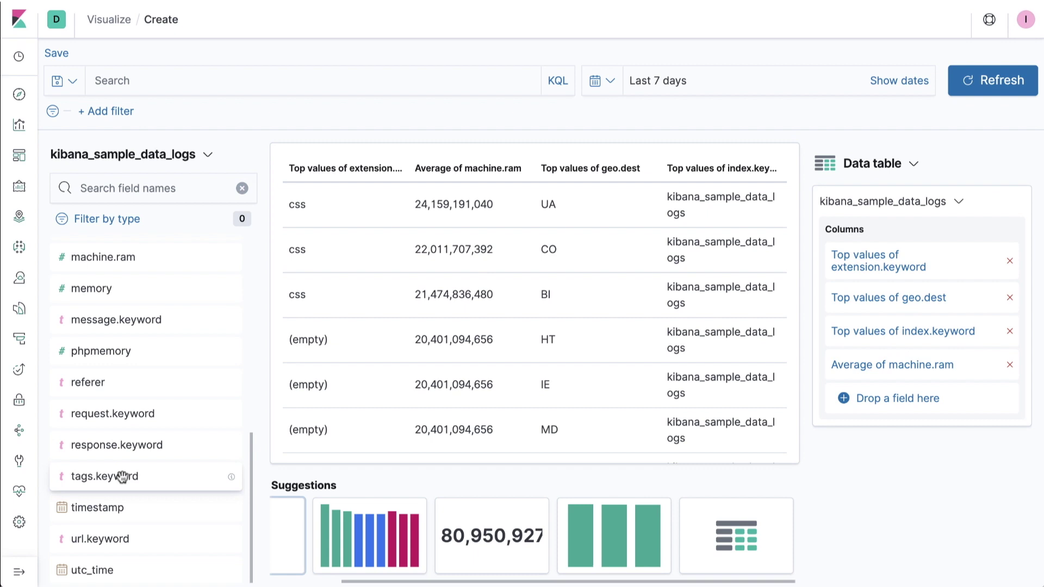
drag(121, 475, 867, 402)
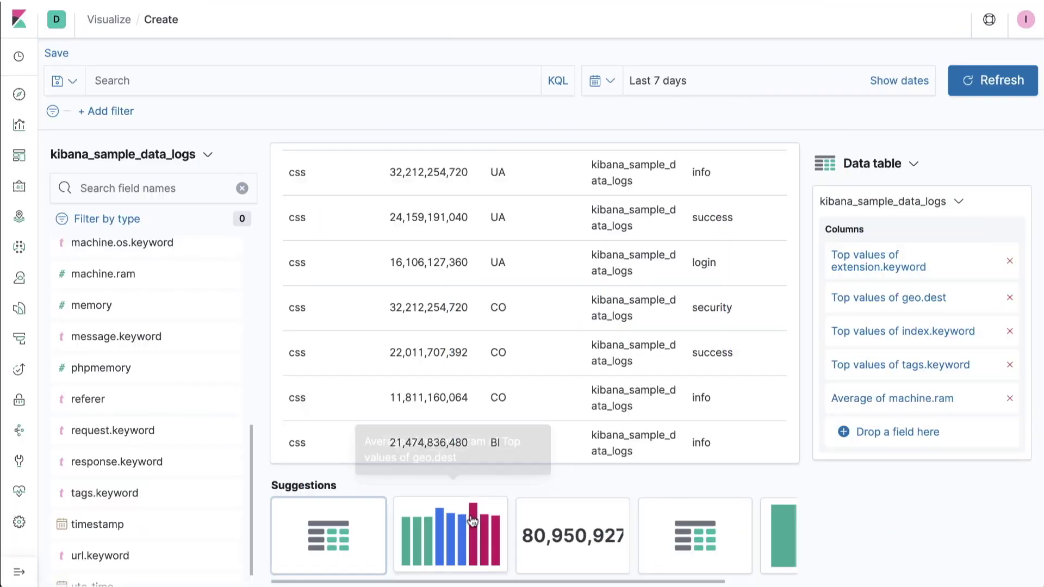
- Turn the table into a stacked area chart with timestamp on the X-axis
click(472, 517)
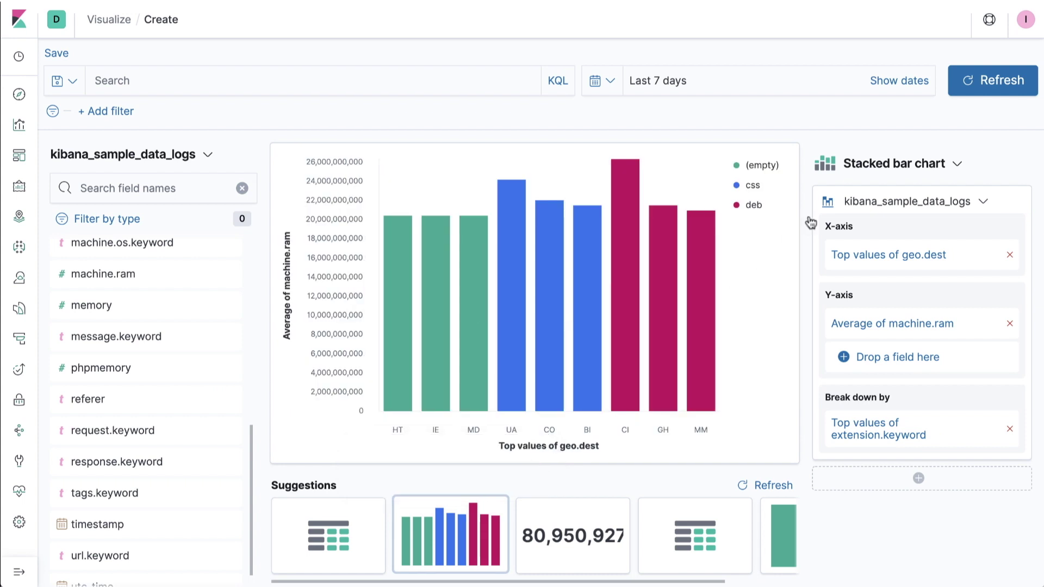
click(863, 169)
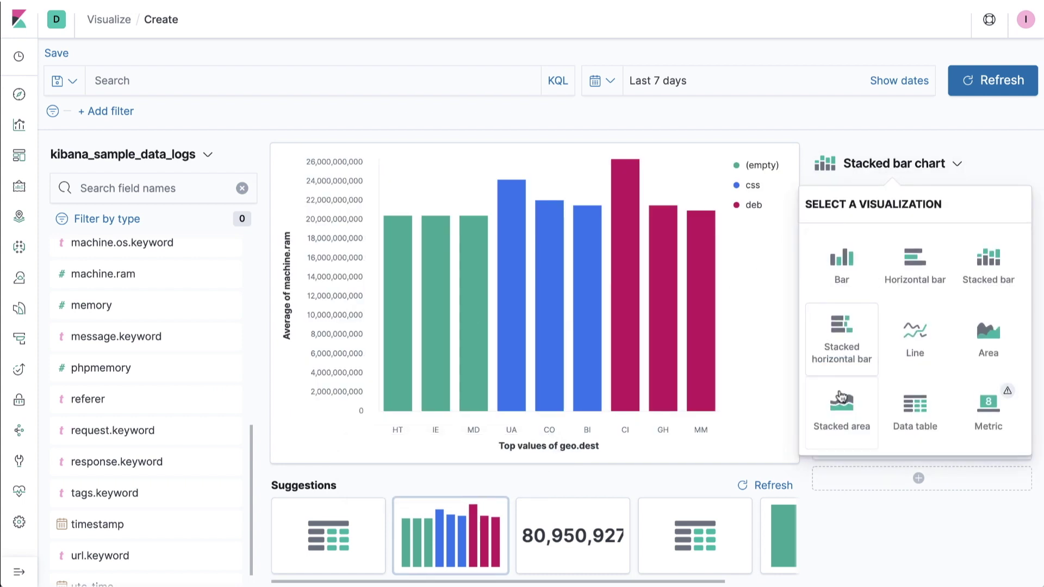
click(845, 409)
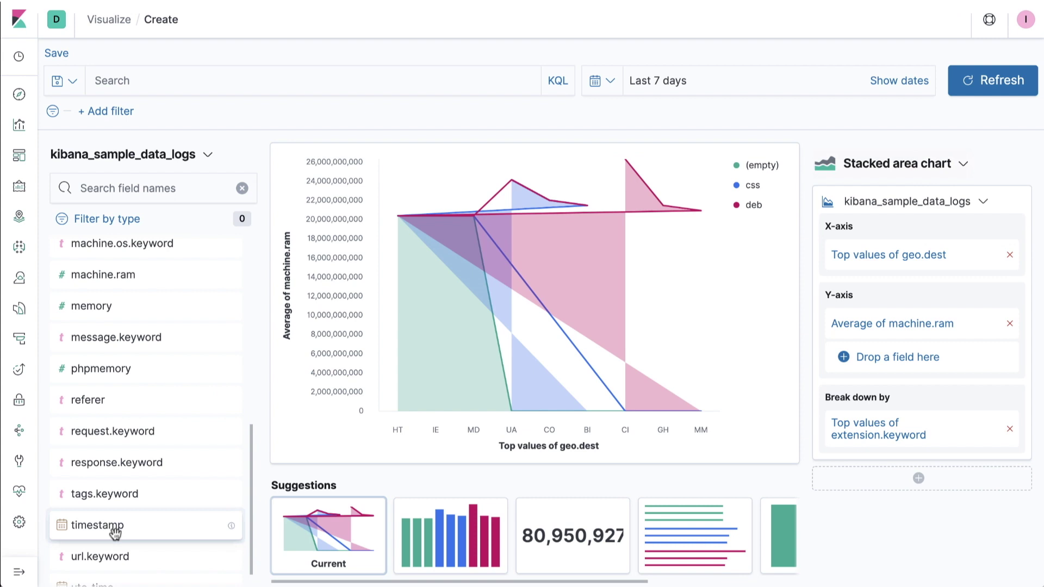
drag(85, 526, 893, 270)
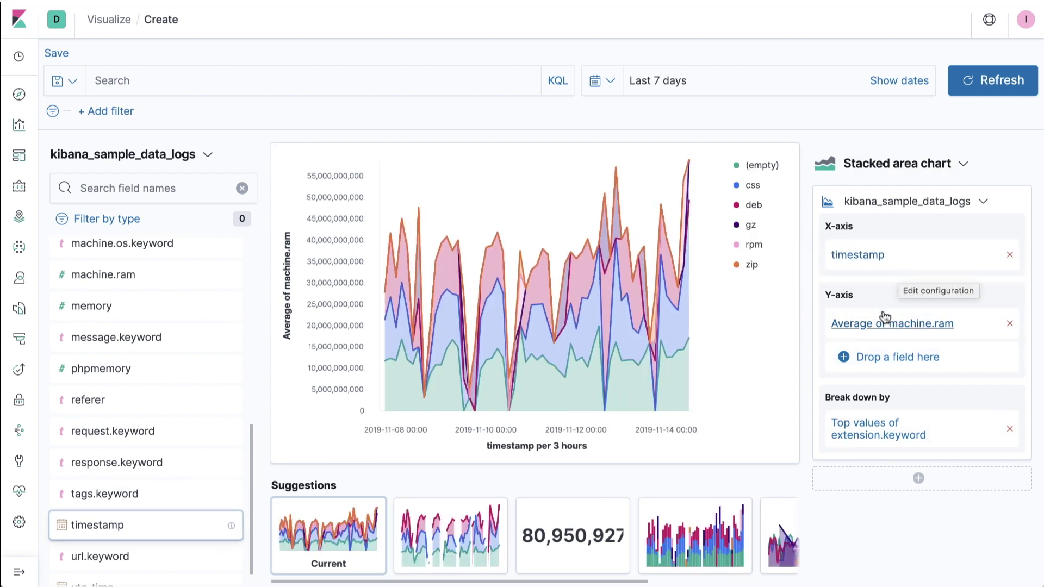
- Adjust the extension.keyword breakdown to show six values
click(866, 428)
click(674, 351)
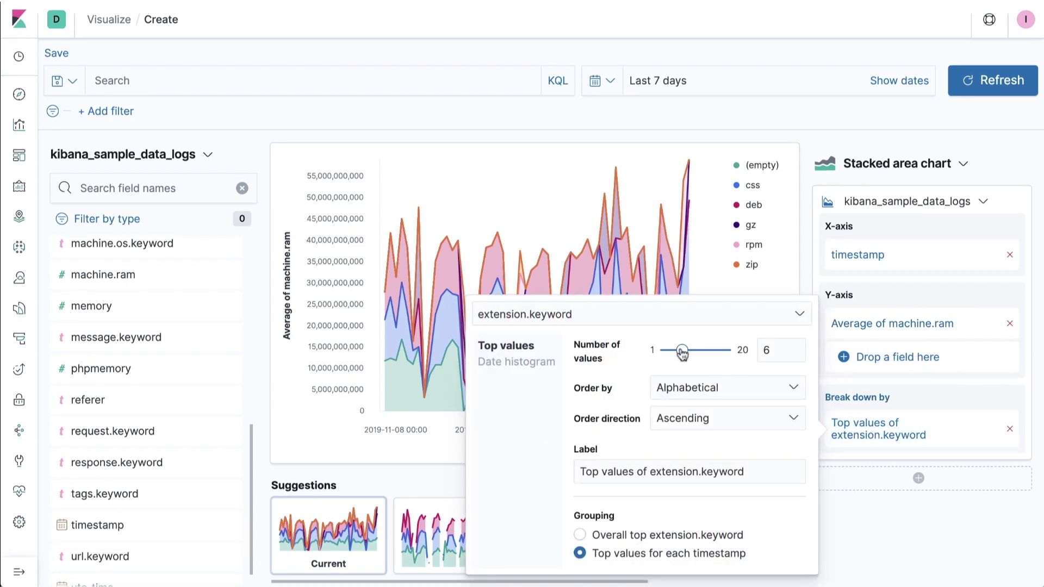
click(816, 133)
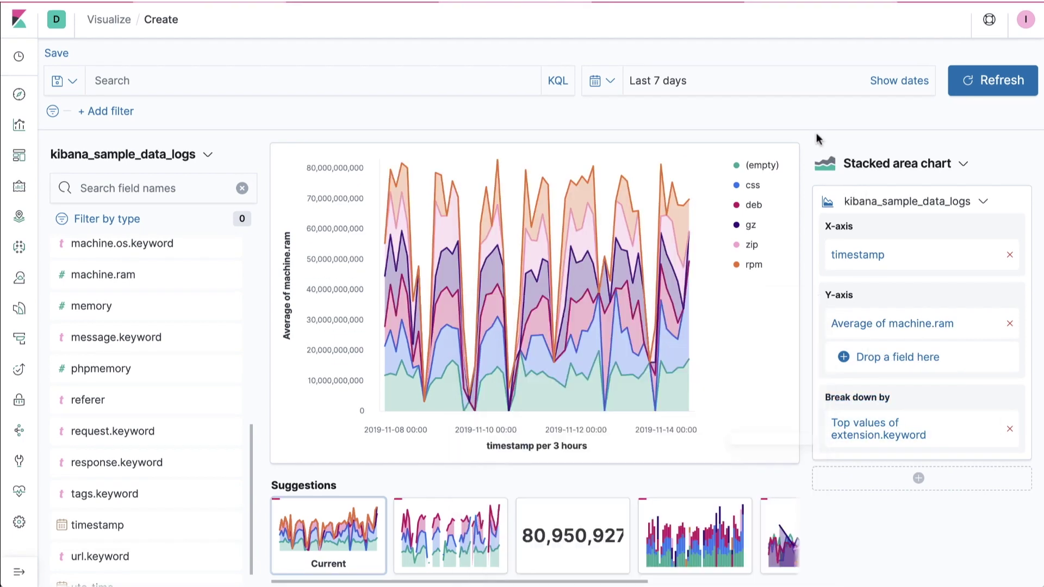
- Filter the chart with the KQL query geo.dest : "CN"
click(378, 78)
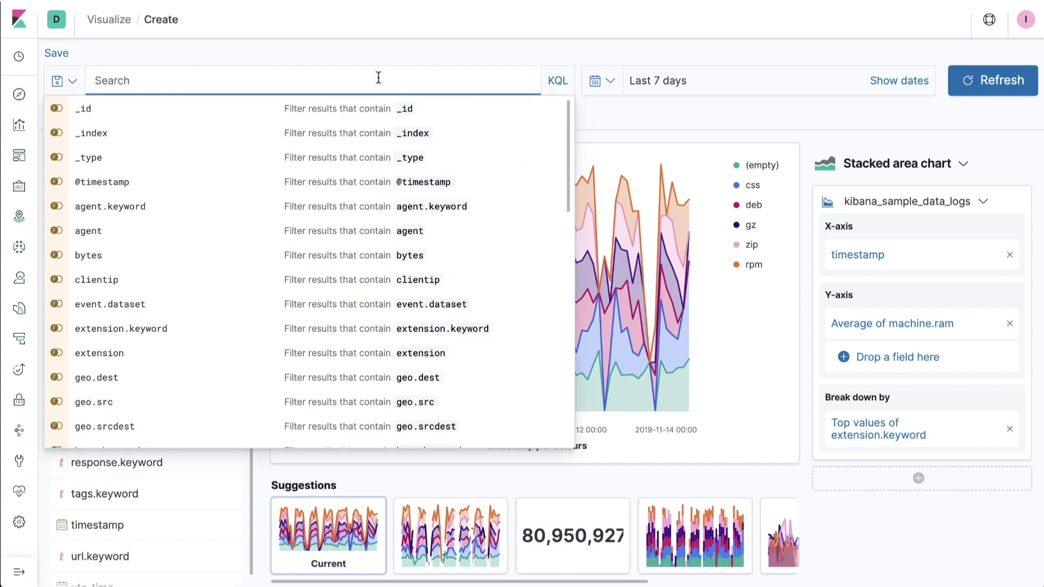
text(geo)
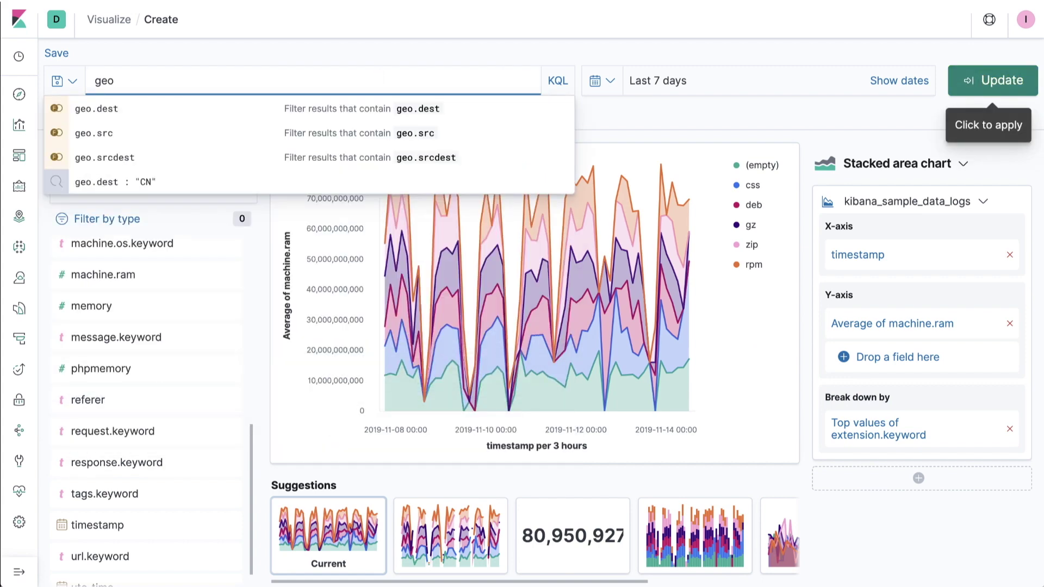
click(350, 109)
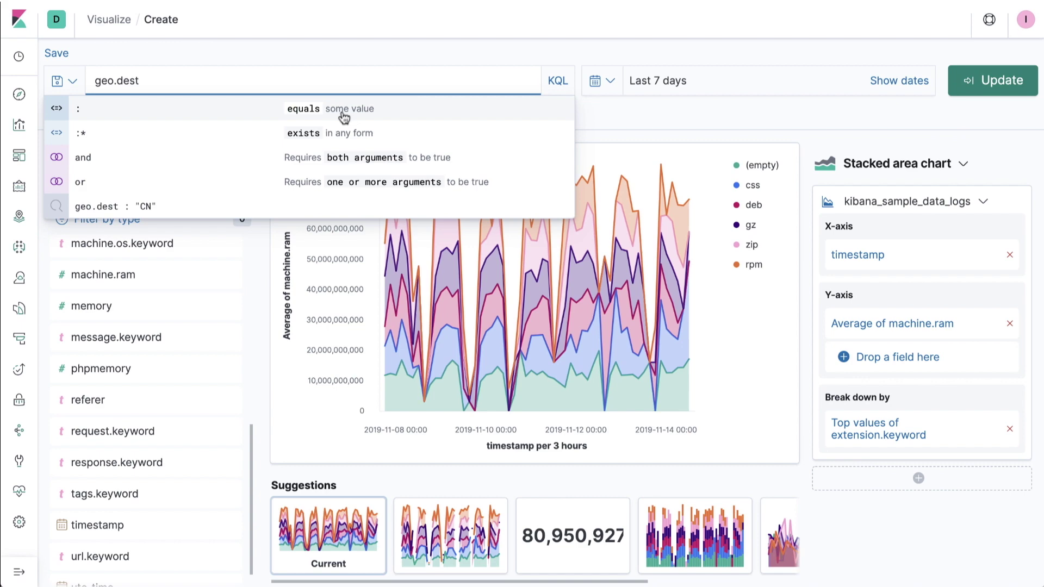
click(344, 116)
click(91, 111)
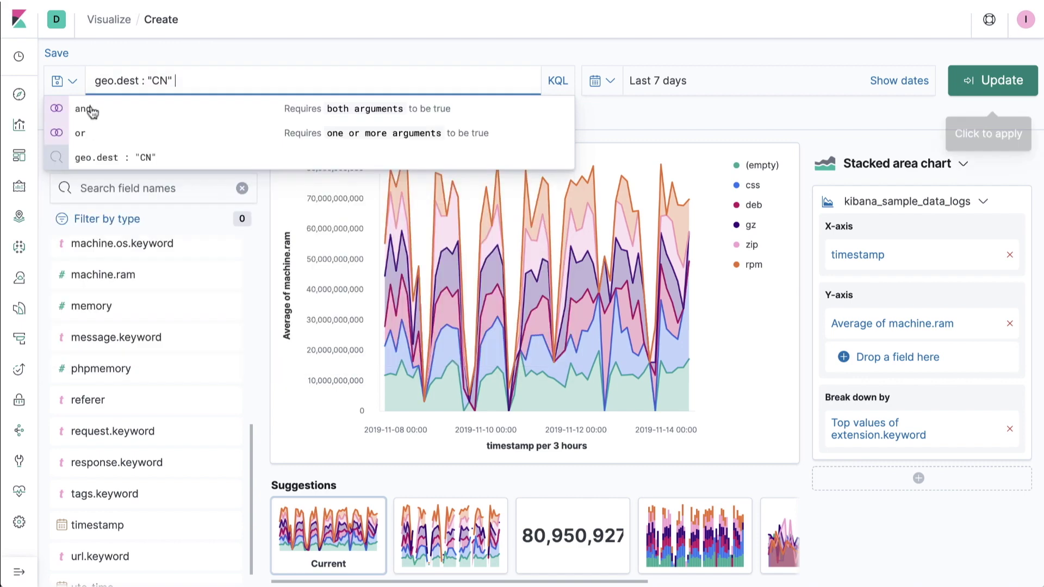
key(Return)
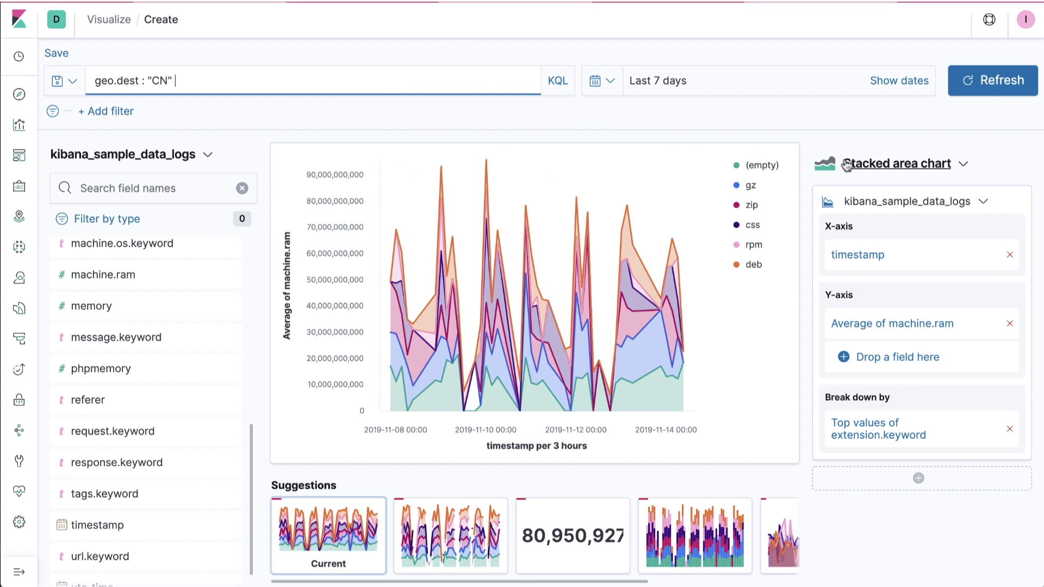
- Change the chart type to Line, then back to Stacked bar
click(870, 164)
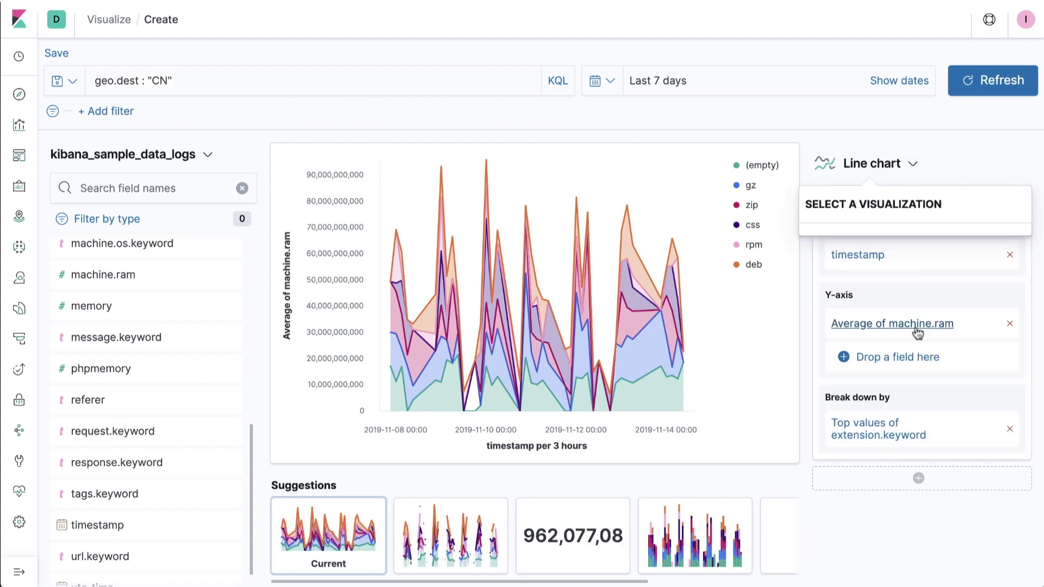
click(884, 167)
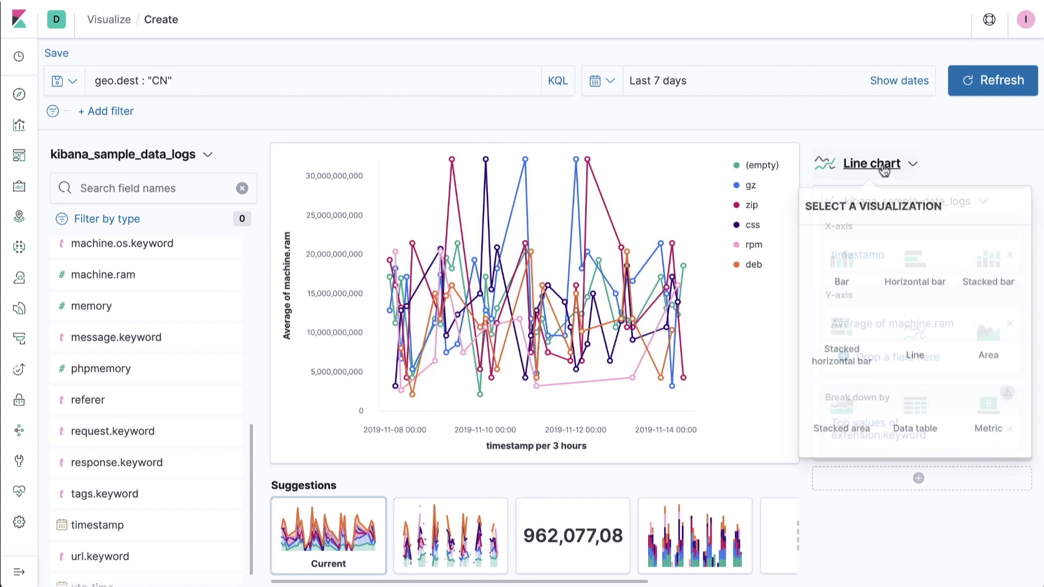
click(982, 264)
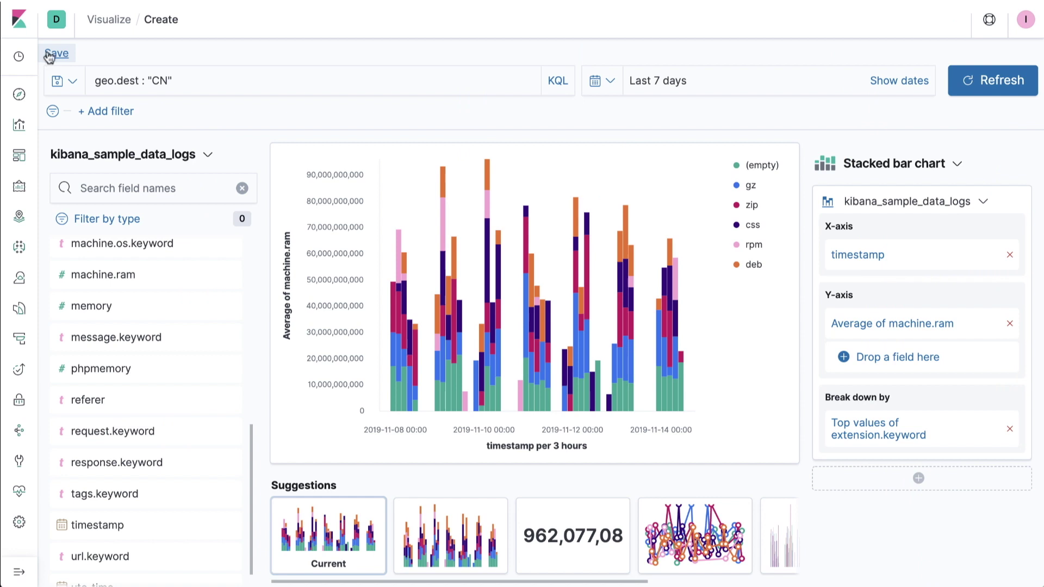
- Save the chart as a new Lens visualization titled 'Avg machine ram by extension'
click(48, 54)
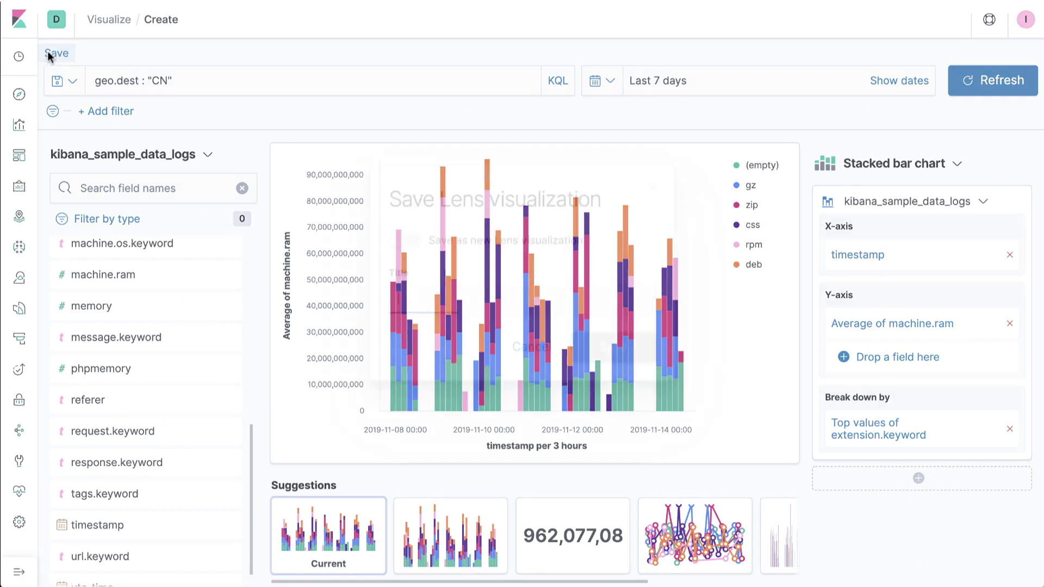
text(Avg machine ram by extension)
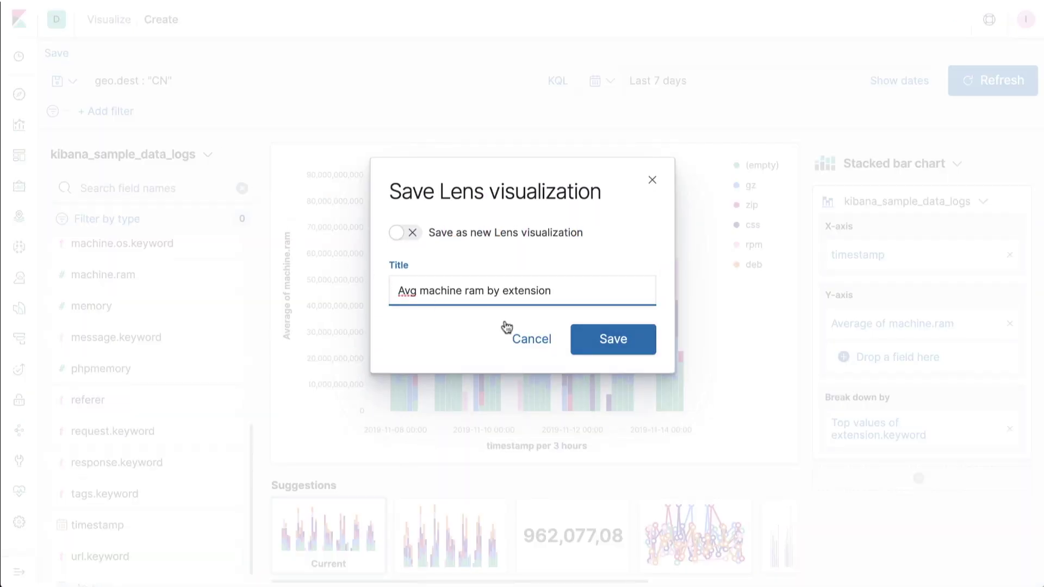
click(437, 240)
click(610, 343)
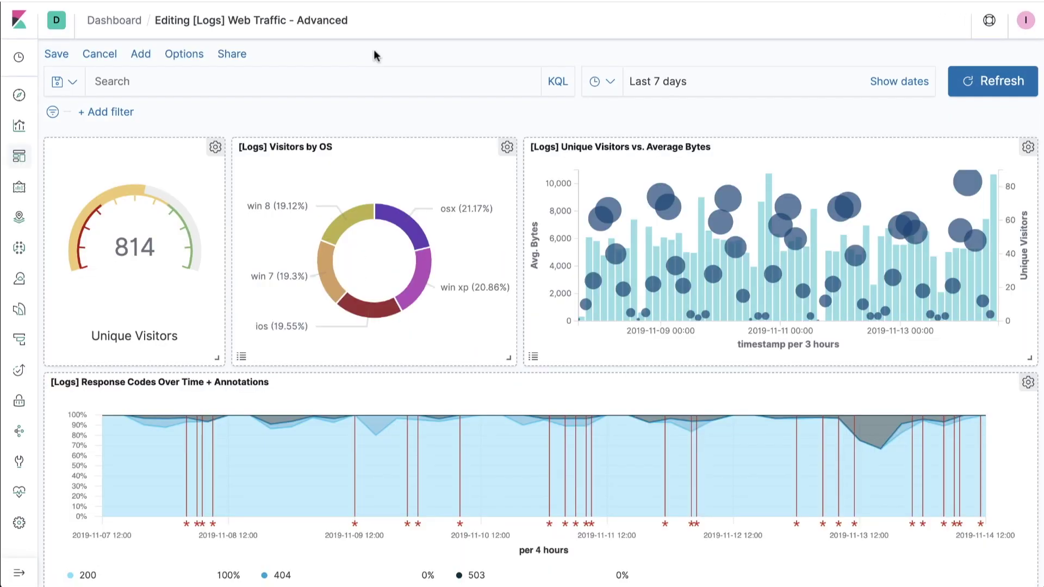
- Add the saved 'Avg machine ram by extension' visualization to the [Logs] Web Traffic - Advanced dashboard
click(141, 55)
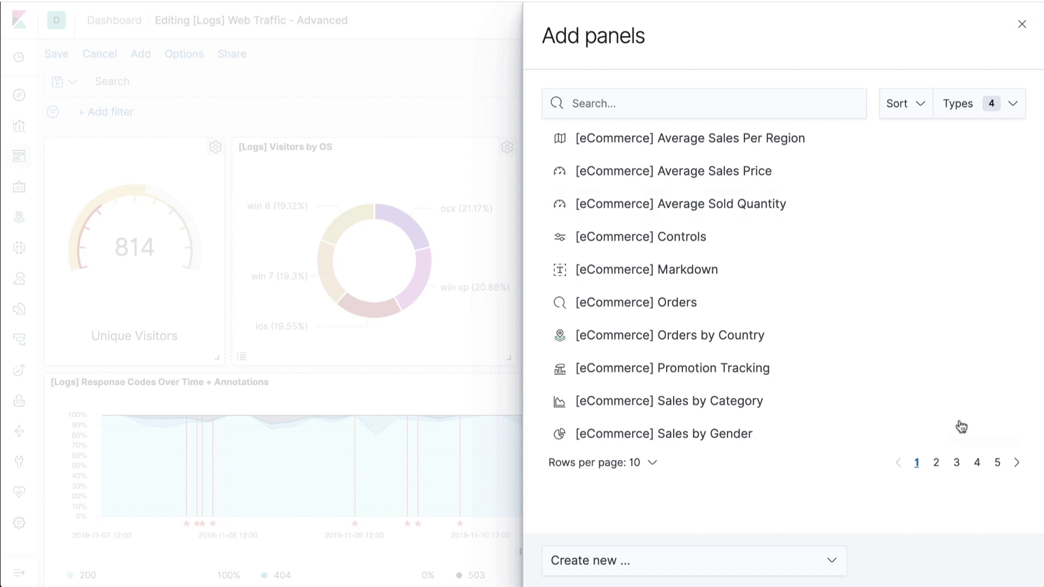
click(998, 464)
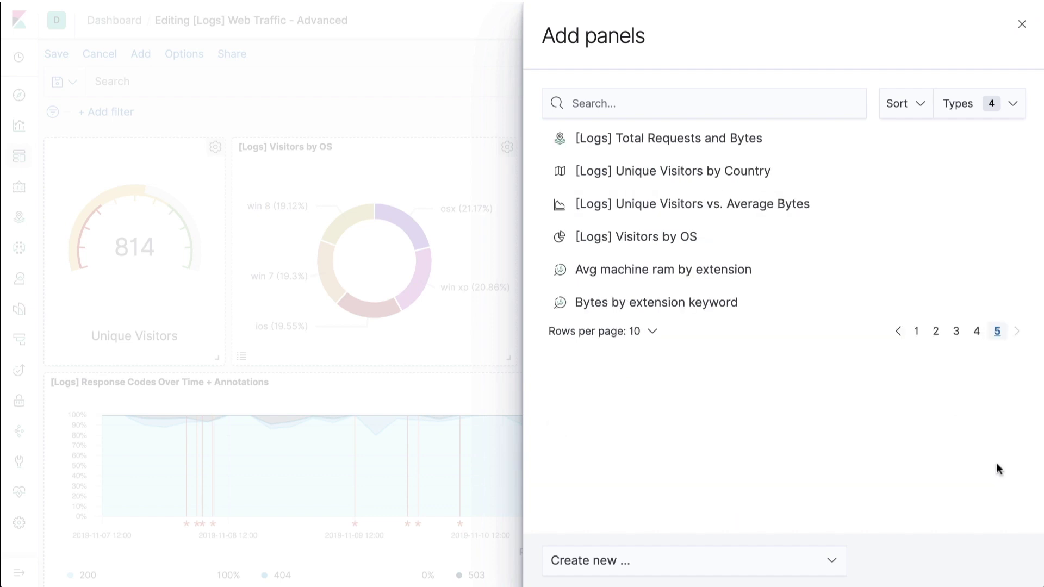
click(702, 277)
click(477, 294)
- Widen the new panel to full width and move it above the Response Codes panel
scroll(477, 293, down, 6)
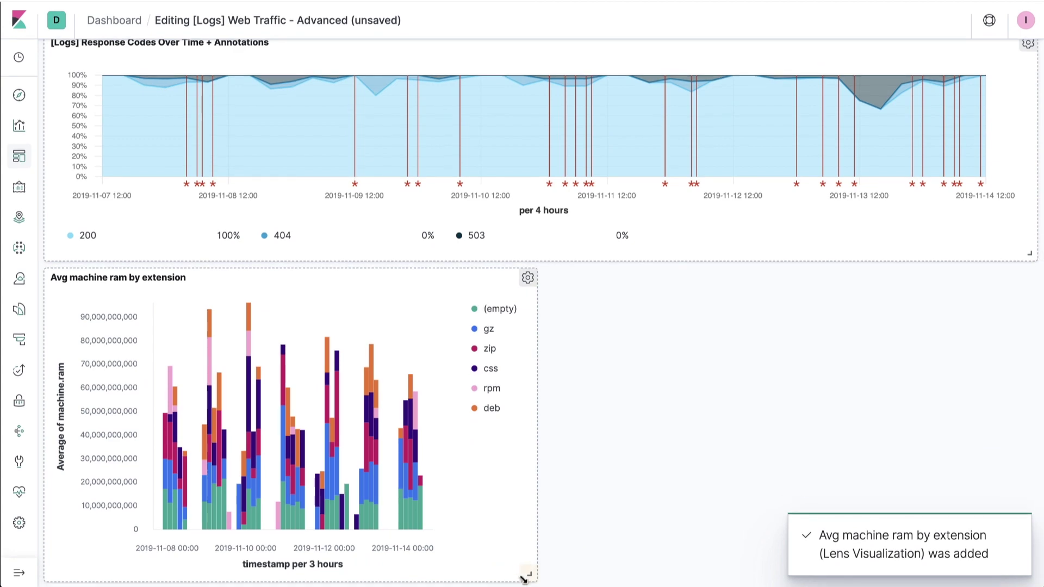
drag(530, 573, 1002, 526)
drag(814, 386, 888, 140)
scroll(911, 228, up, 5)
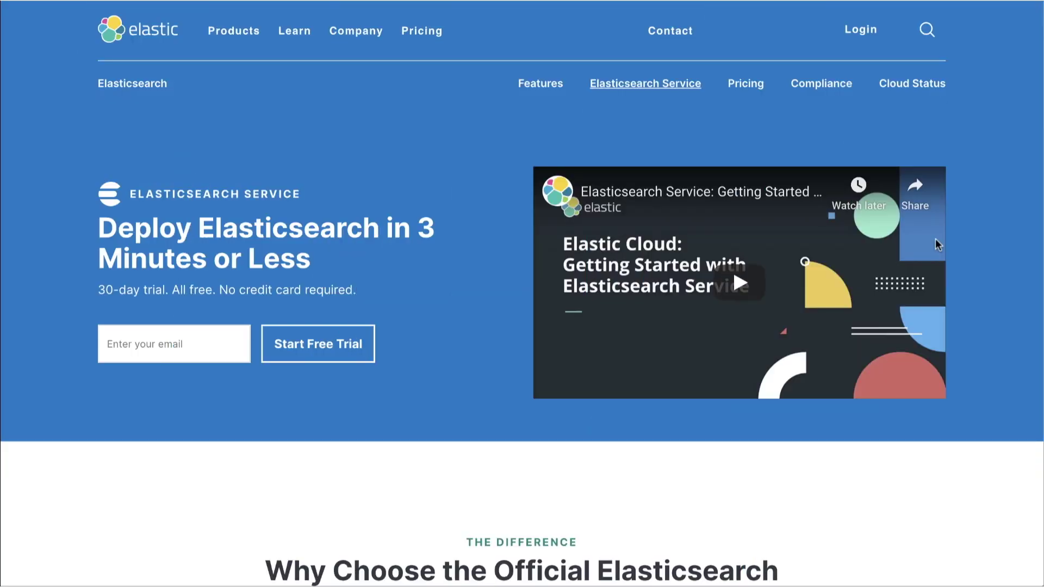
- Scroll down the elastic.co page to the product cards for Elasticsearch, Kibana and Beats
scroll(790, 239, down, 5)
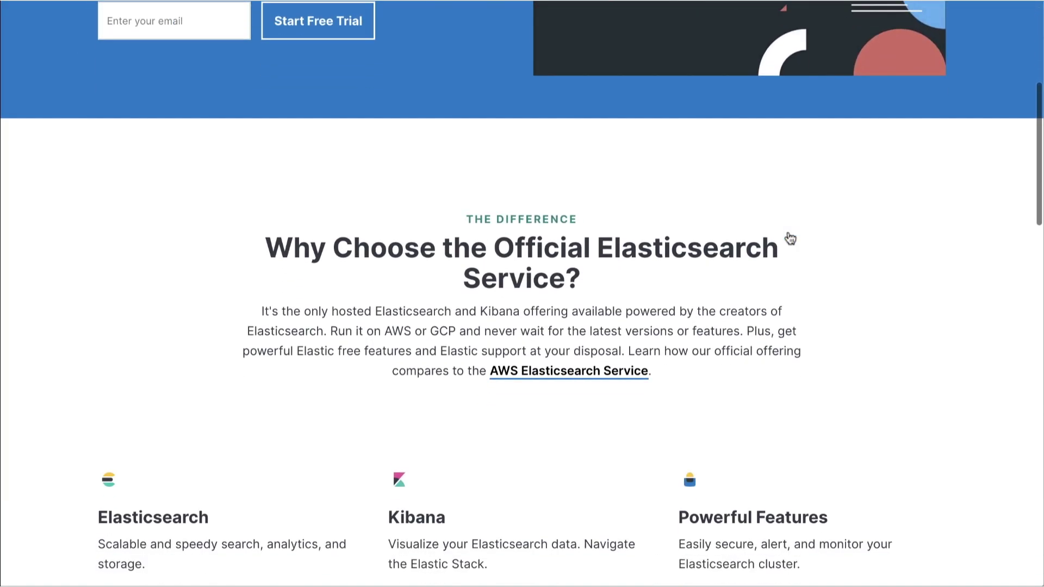
scroll(790, 238, down, 2)
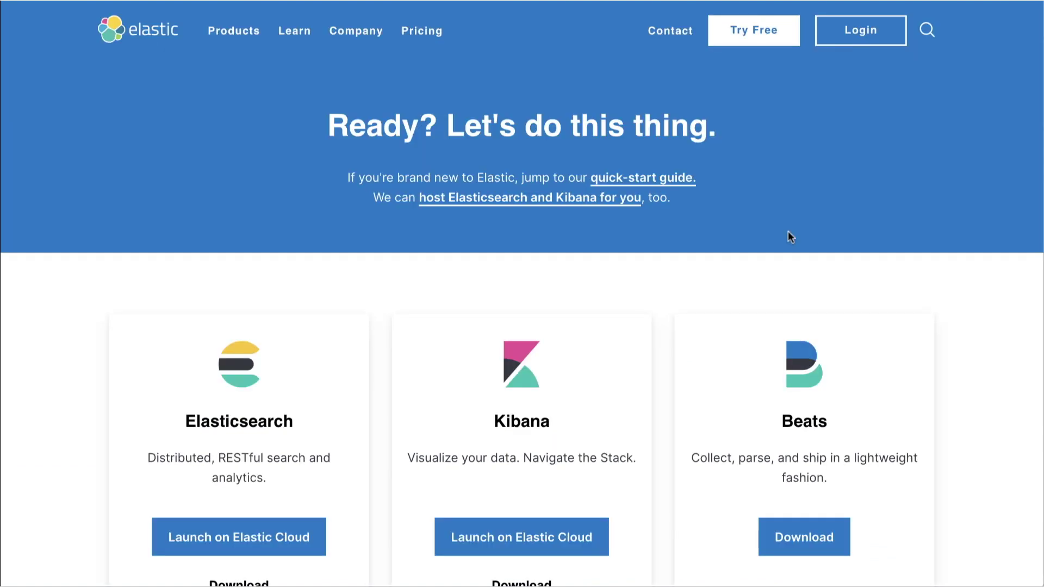
scroll(788, 231, down, 3)
scroll(787, 234, down, 1)
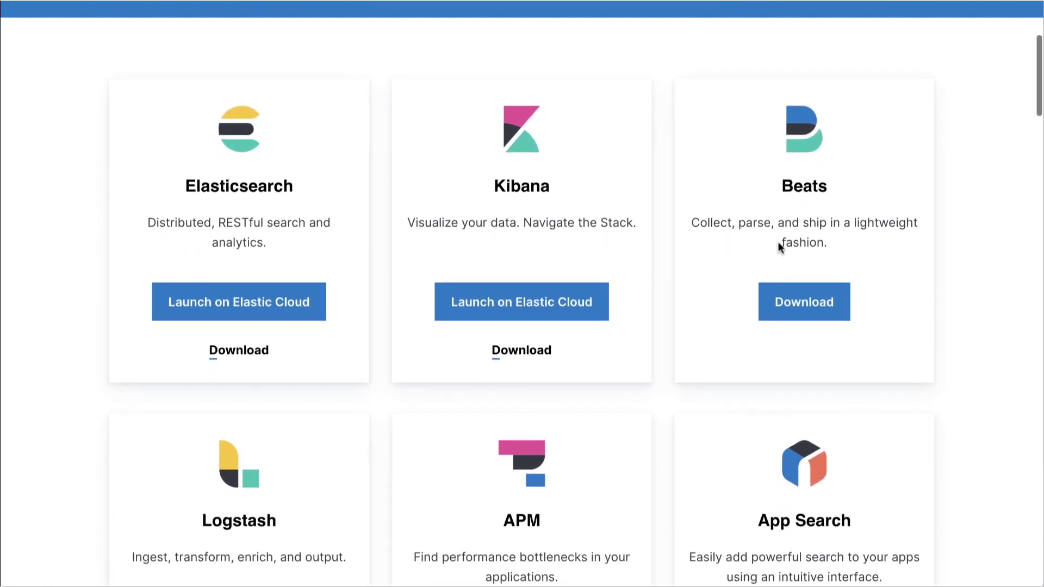